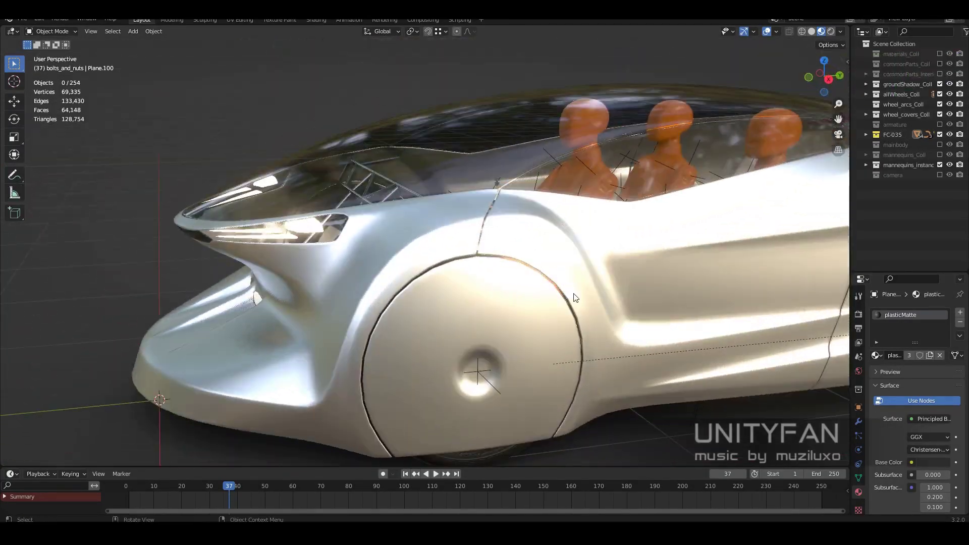
- Orbit the view above and beside the car to frame the cockpit tub panel
middle_drag(574, 298, 417, 470)
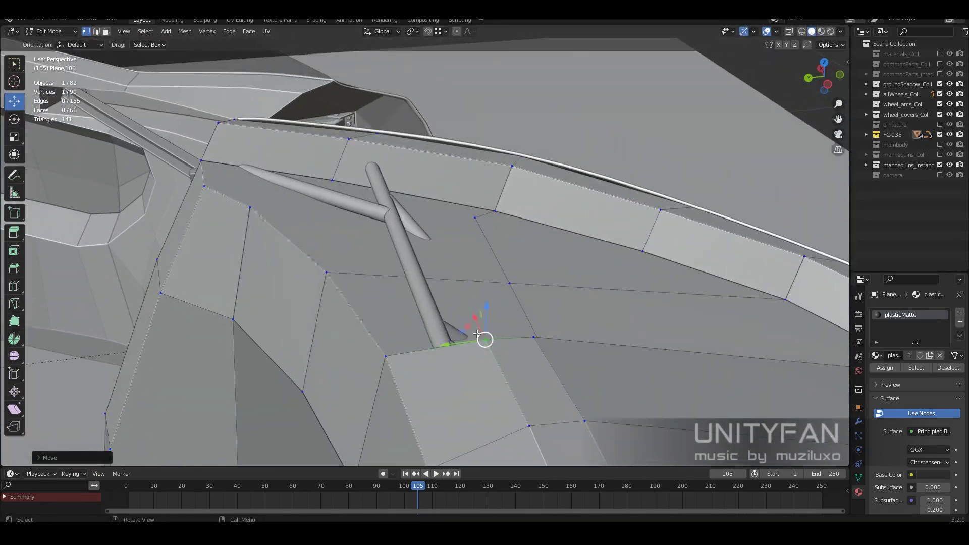
- Connect two tub-panel vertices with a new J edge cut across the panel
middle_drag(476, 333, 343, 285)
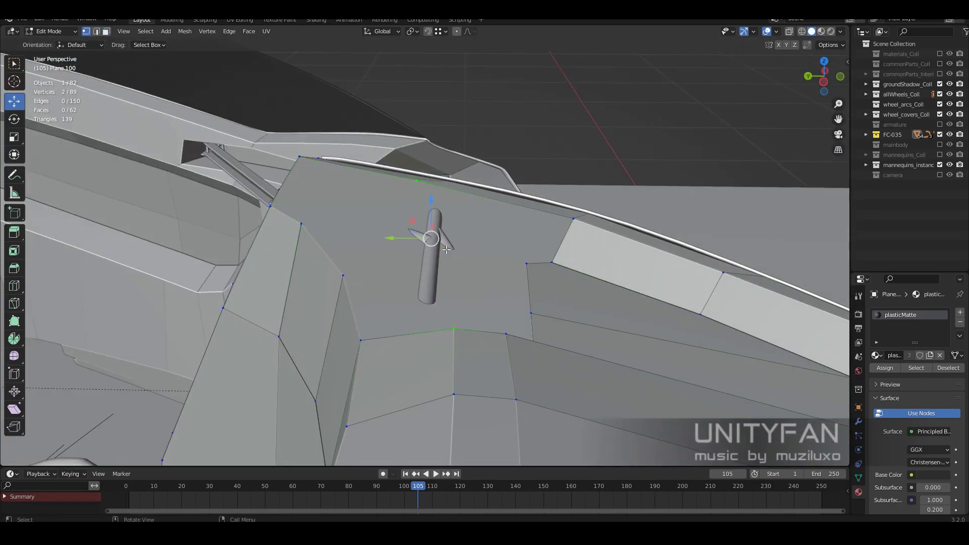
key(j)
mouse_move(447, 249)
middle_down()
mouse_move(454, 301)
mouse_move(414, 318)
middle_up()
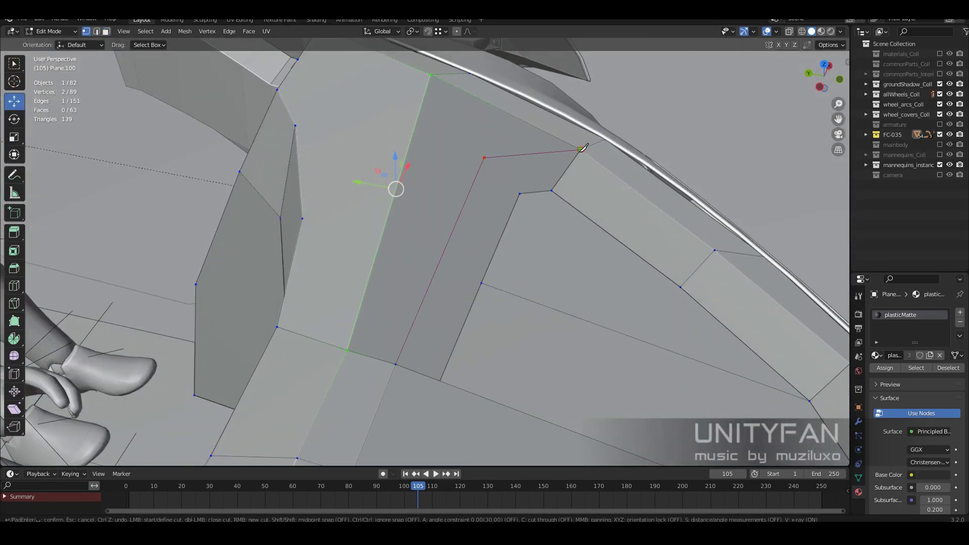
key(Return)
middle_drag(476, 168, 426, 186)
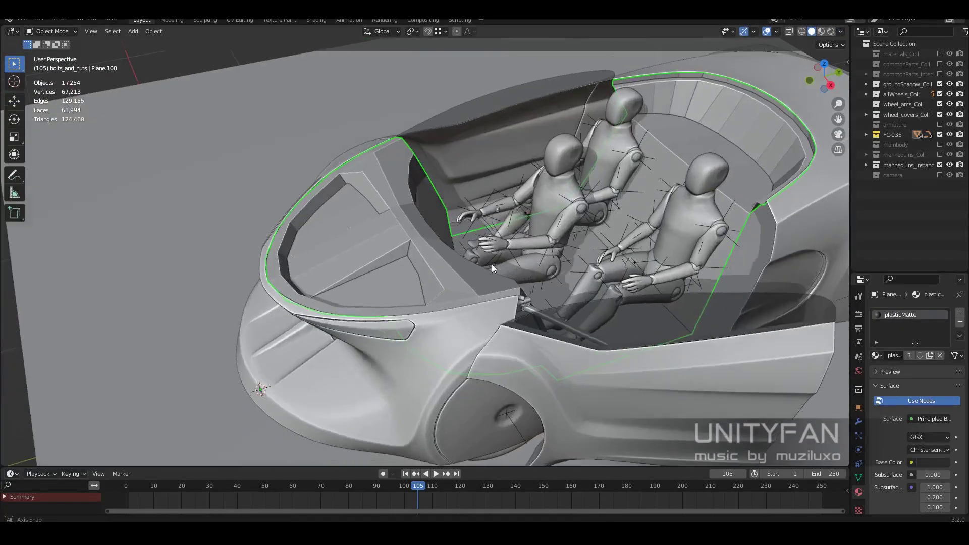
middle_drag(492, 268, 453, 217)
middle_drag(513, 205, 833, 85)
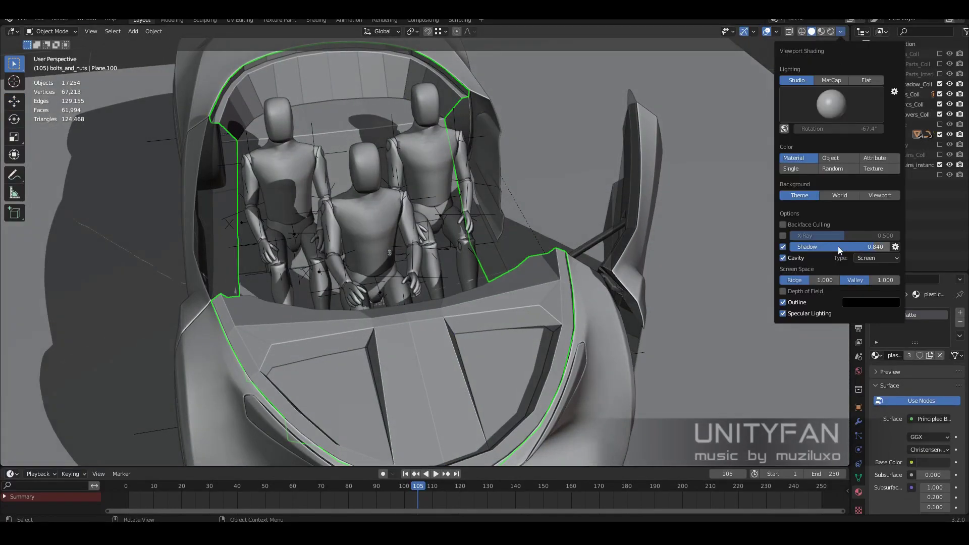
mouse_move(707, 247)
middle_down()
mouse_move(604, 256)
mouse_move(414, 232)
mouse_move(544, 226)
middle_up()
- Edit the cockpit tub panel, slide a vertex along it and join another vertex pair
click(537, 266)
middle_drag(538, 266, 605, 285)
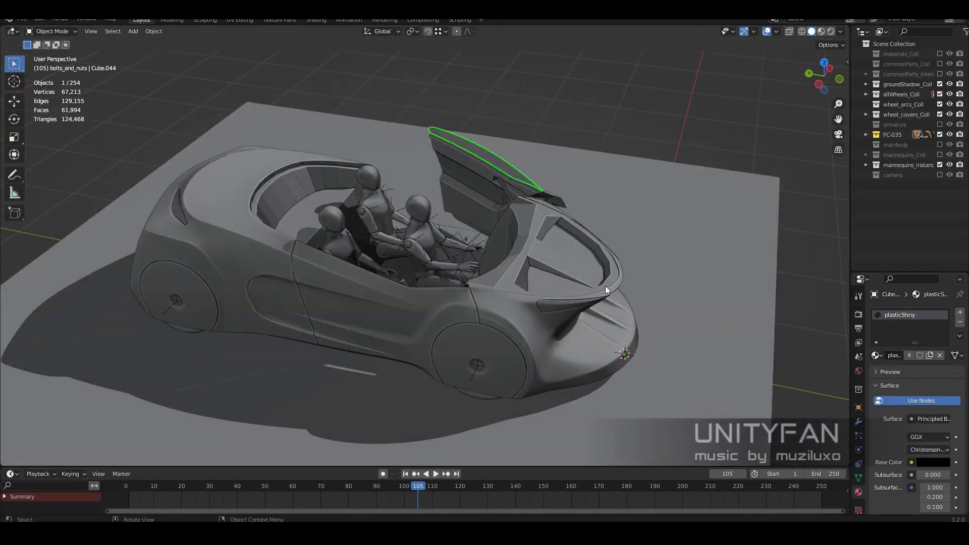
scroll(513, 249, up, 5)
key(Tab)
scroll(541, 274, up, 3)
mouse_move(541, 273)
middle_down()
mouse_move(531, 264)
mouse_move(525, 292)
mouse_move(539, 266)
mouse_move(391, 320)
middle_up()
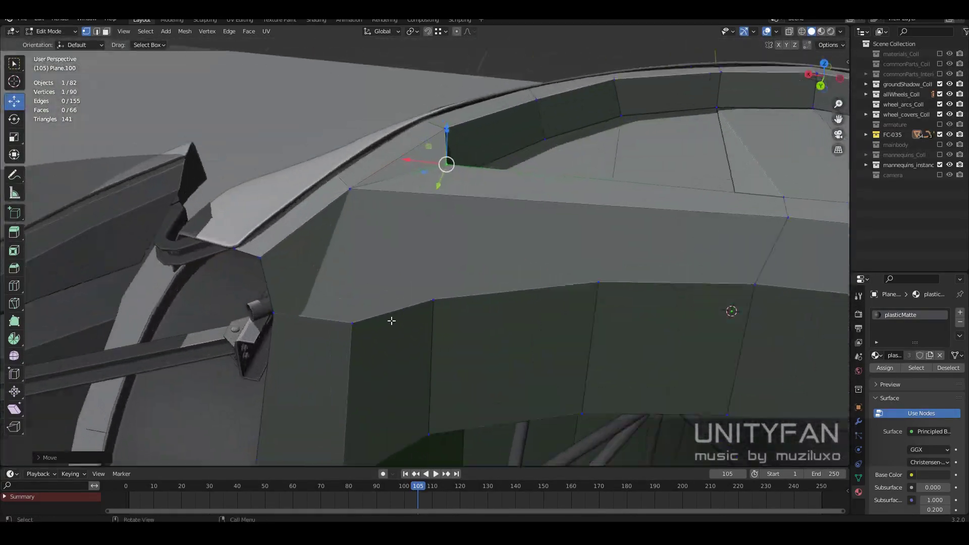
key(j)
middle_drag(360, 256, 406, 304)
mouse_move(503, 212)
middle_down()
mouse_move(604, 281)
mouse_move(544, 283)
mouse_move(470, 319)
mouse_move(500, 215)
mouse_move(487, 240)
mouse_move(342, 277)
mouse_move(375, 201)
mouse_move(432, 135)
mouse_move(357, 249)
mouse_move(434, 287)
mouse_move(480, 271)
middle_up()
- Reposition tub vertices around the wheel arch, then return to Object Mode
shift+click(490, 212)
click(442, 226)
shift+click(375, 201)
click(395, 136)
click(414, 302)
key(Tab)
scroll(451, 289, down, 5)
scroll(480, 271, up, 5)
middle_drag(490, 332, 705, 105)
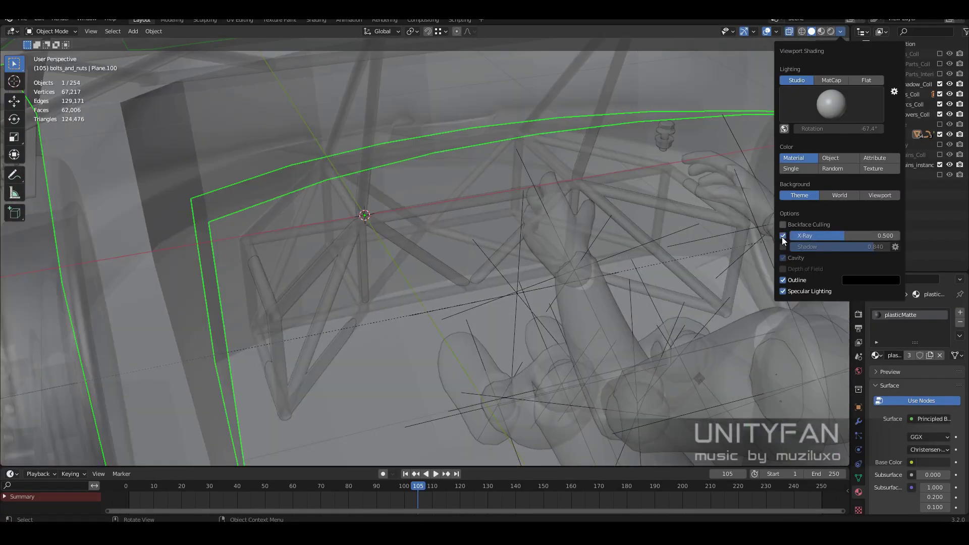
mouse_move(782, 238)
middle_down()
mouse_move(454, 253)
mouse_move(534, 297)
mouse_move(480, 267)
mouse_move(577, 370)
mouse_move(487, 361)
mouse_move(437, 220)
middle_up()
- Back in Edit Mode, select a pair of tub vertices forming an edge by the roll bar
key(Tab)
scroll(480, 267, up, 4)
shift+click(480, 267)
mouse_move(384, 291)
middle_down()
mouse_move(455, 288)
mouse_move(518, 352)
mouse_move(389, 281)
mouse_move(432, 233)
middle_up()
shift+click(455, 289)
- Move the roll-bar edge vertices upward and pull back to view the whole interior
click(389, 121)
mouse_move(389, 120)
middle_down()
mouse_move(454, 271)
mouse_move(398, 392)
mouse_move(448, 351)
mouse_move(482, 252)
middle_up()
click(403, 350)
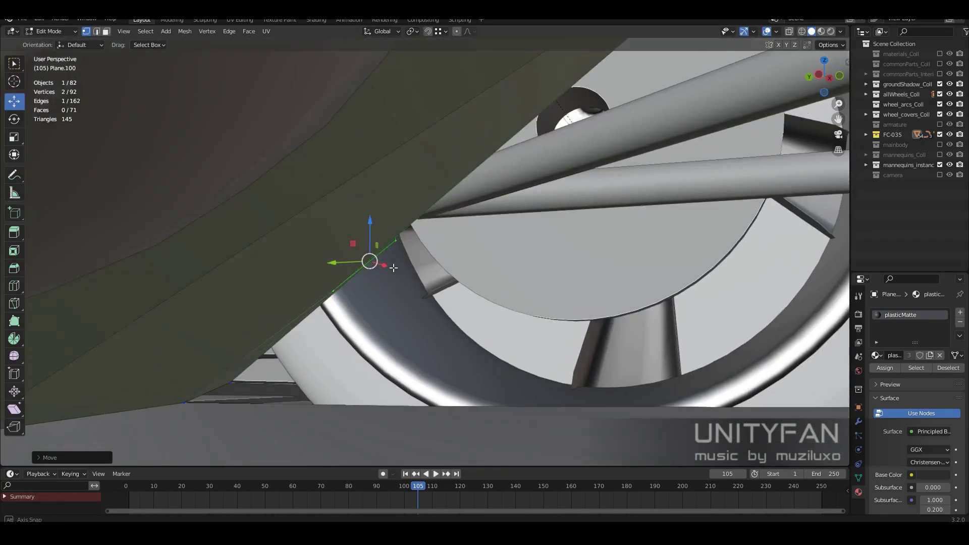
middle_drag(394, 267, 400, 288)
click(217, 263)
middle_drag(217, 263, 201, 319)
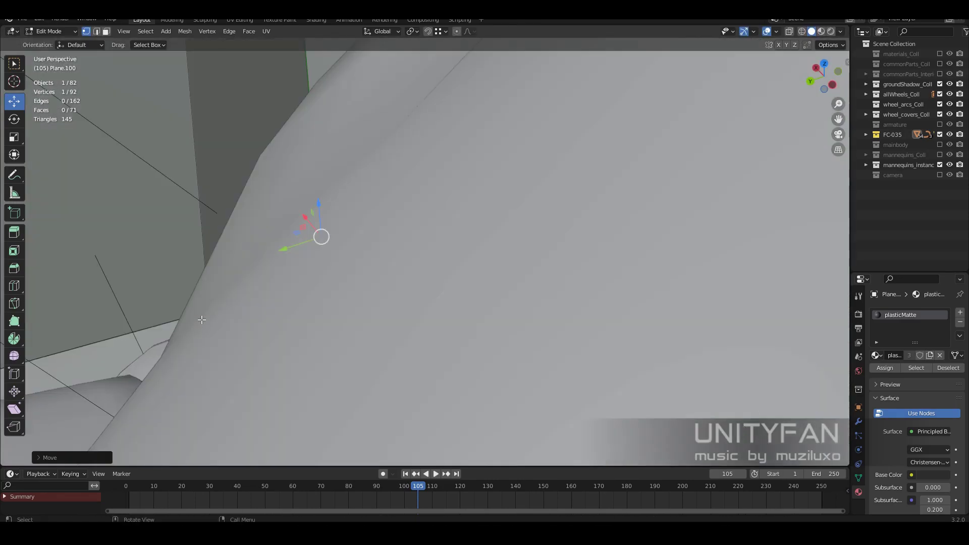
scroll(323, 319, down, 5)
mouse_move(338, 319)
middle_down()
mouse_move(293, 307)
mouse_move(340, 309)
mouse_move(272, 384)
mouse_move(391, 379)
mouse_move(374, 355)
middle_up()
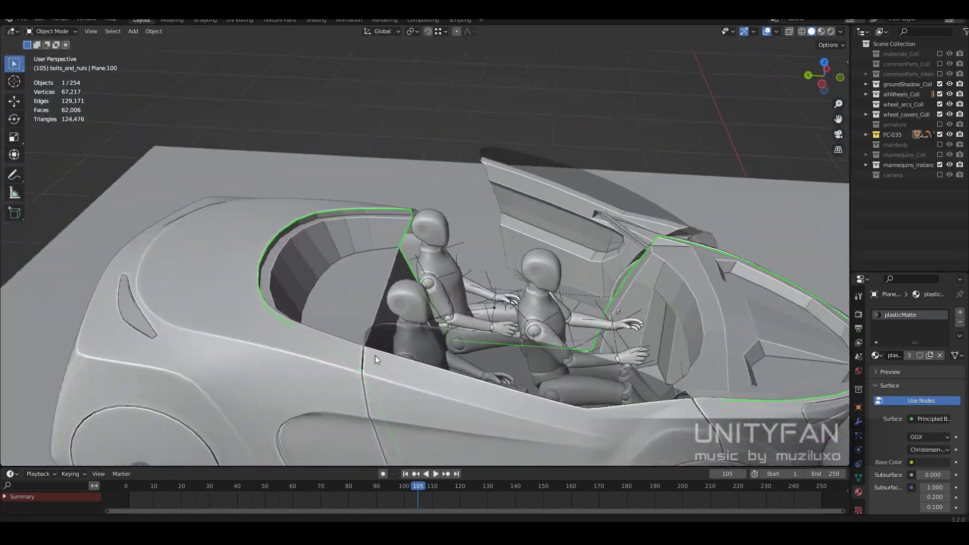
- Raise the tub wall's upper edge with G Z and return to Object Mode
scroll(407, 311, up, 5)
middle_drag(407, 310, 492, 371)
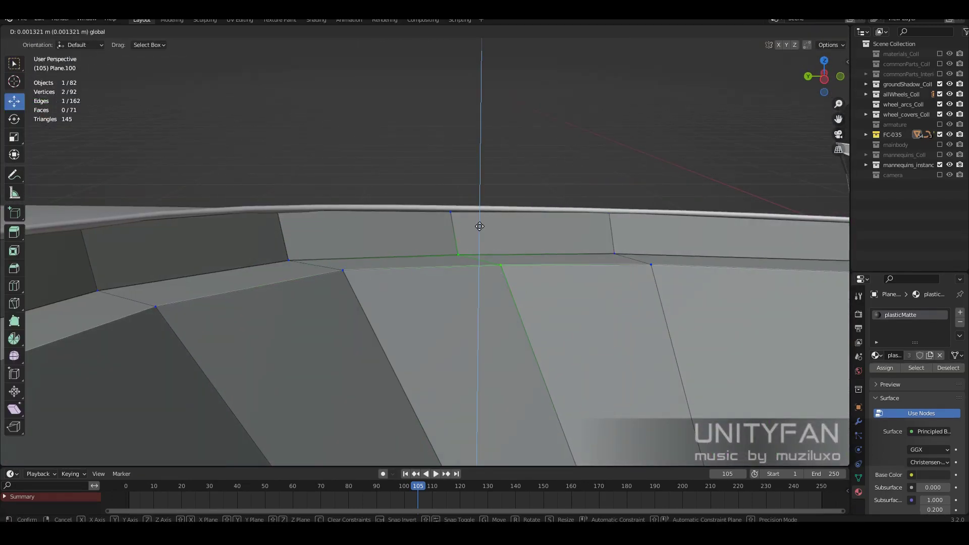
click(479, 227)
key(Escape)
key(Tab)
scroll(473, 371, down, 6)
mouse_move(473, 371)
middle_down()
mouse_move(377, 320)
mouse_move(399, 293)
mouse_move(274, 317)
mouse_move(534, 442)
middle_up()
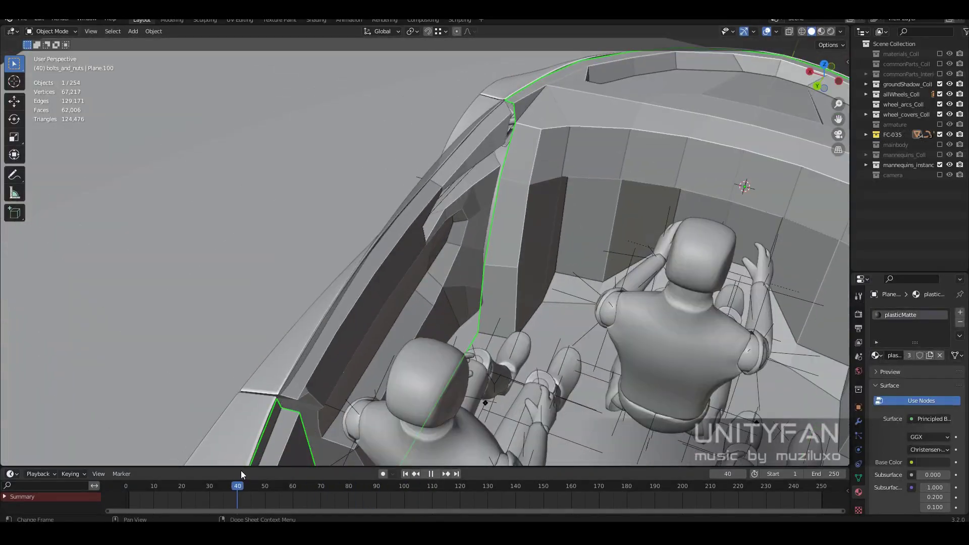
- Toggle animation playback and orbit around the car to face the trim panel
key(Escape)
scroll(335, 352, down, 5)
mouse_move(334, 353)
middle_down()
mouse_move(374, 367)
mouse_move(273, 342)
mouse_move(337, 293)
mouse_move(267, 488)
middle_up()
scroll(268, 372, up, 5)
key(space)
drag(268, 487, 370, 487)
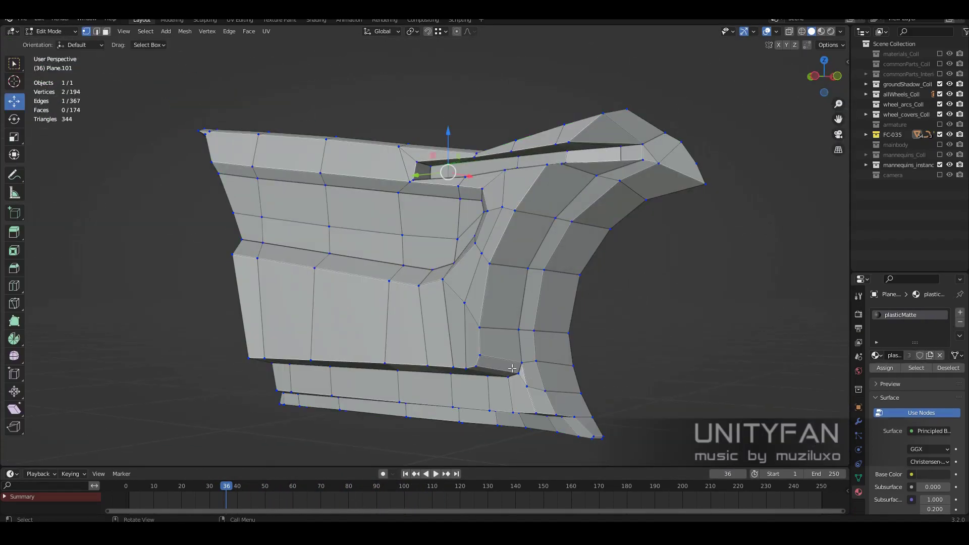
middle_drag(512, 369, 208, 109)
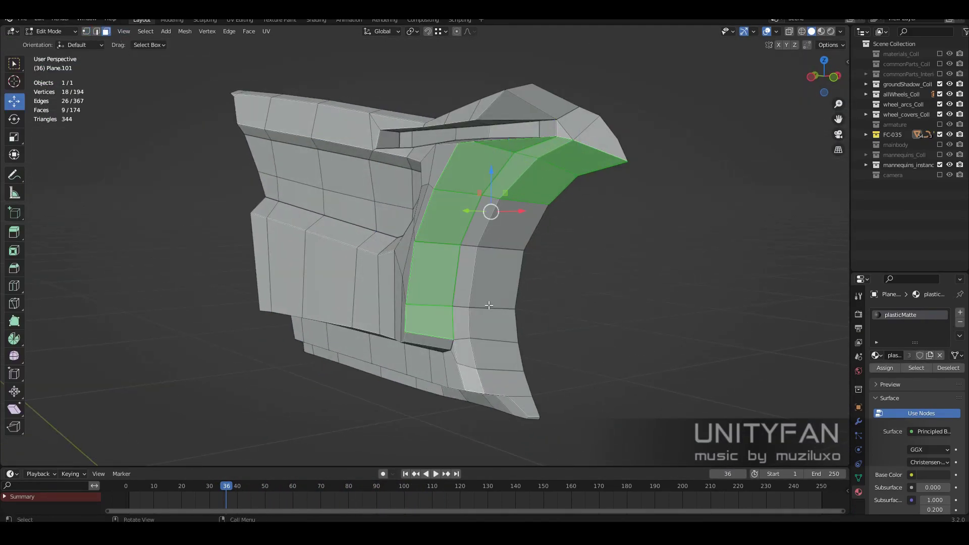
- Select the trim panel's outer rim faces with Alt+Z X-ray box select and separate them
alt+shift+click(470, 281)
middle_drag(470, 281, 330, 244)
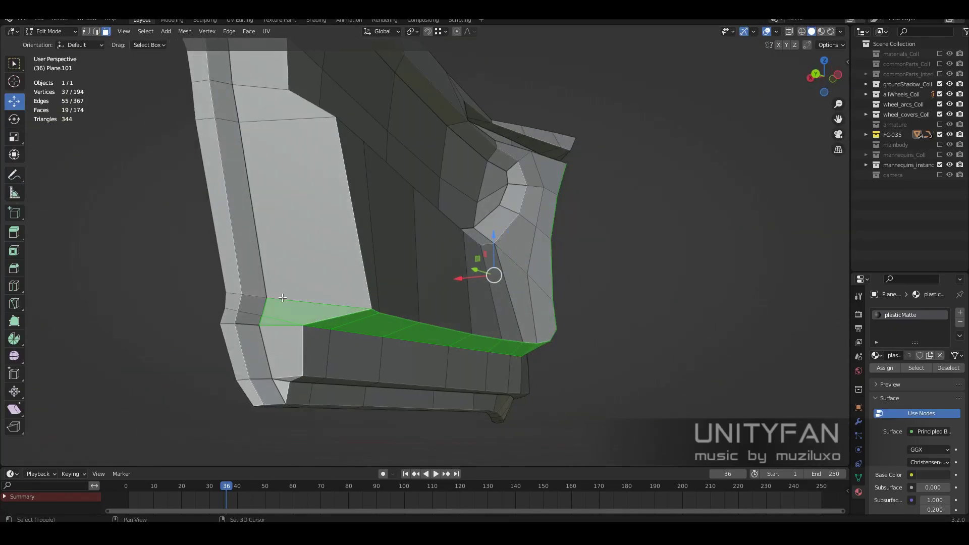
key(alt+z)
drag(310, 279, 259, 191)
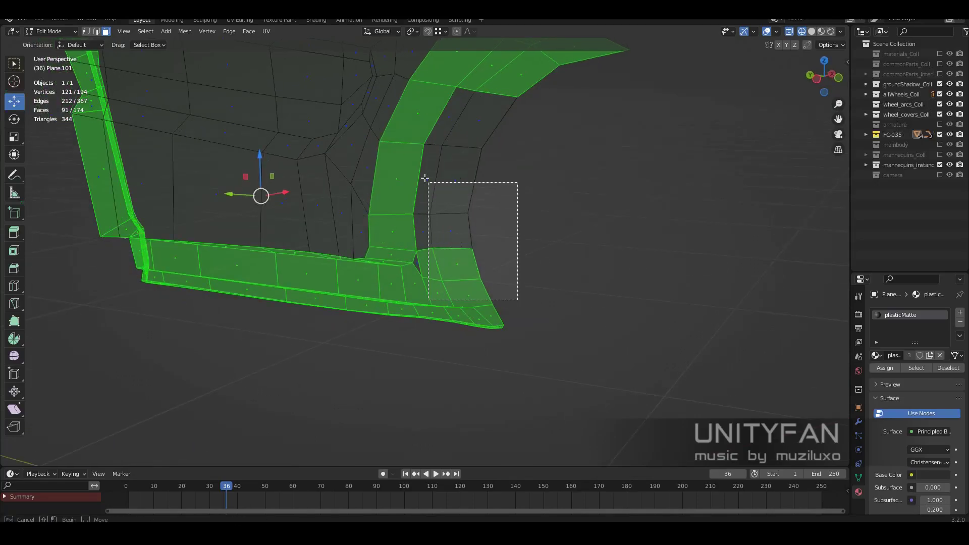
drag(424, 178, 424, 177)
scroll(424, 178, up, 2)
scroll(432, 259, up, 2)
key(Tab)
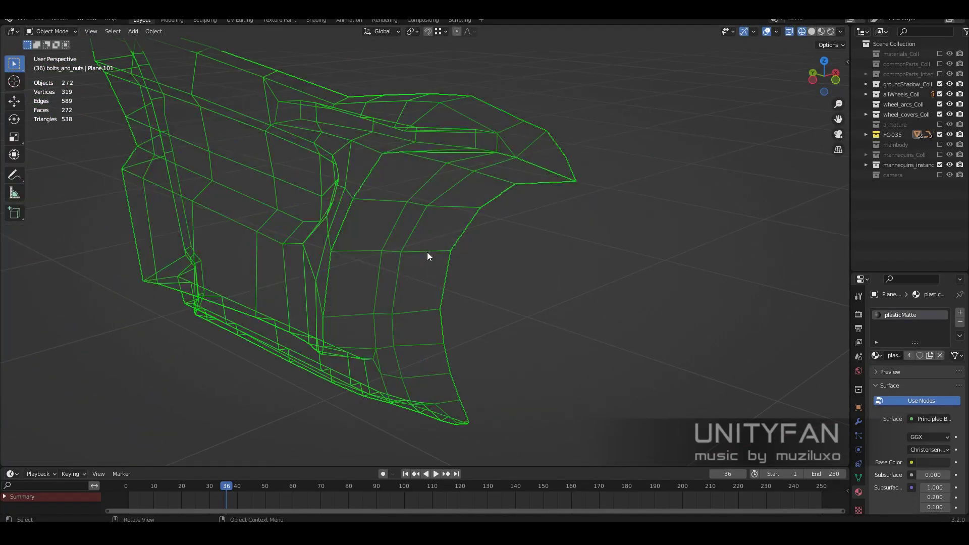
middle_drag(504, 301, 606, 252)
click(840, 31)
- Set viewport shading to single solid colour and select the separated trim strip
click(745, 180)
middle_drag(555, 227, 502, 261)
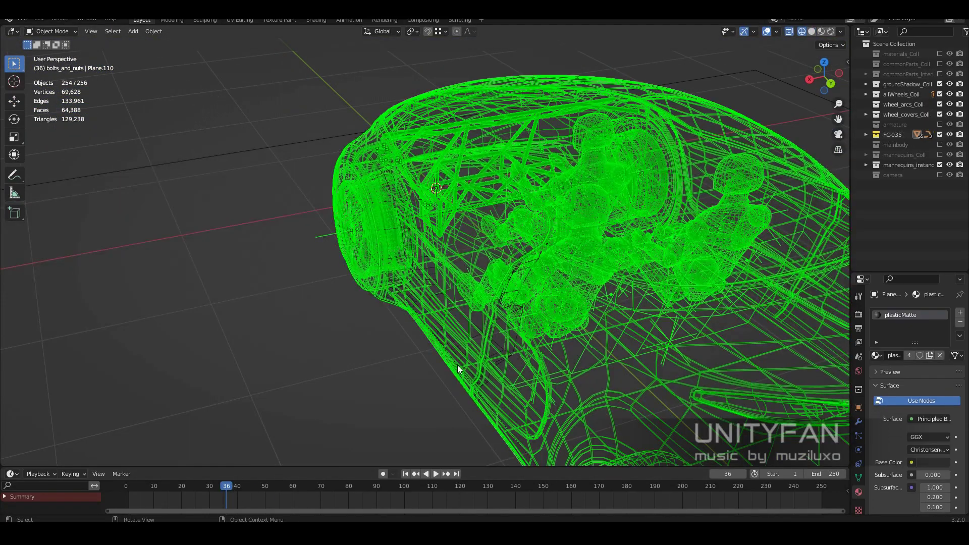
click(458, 368)
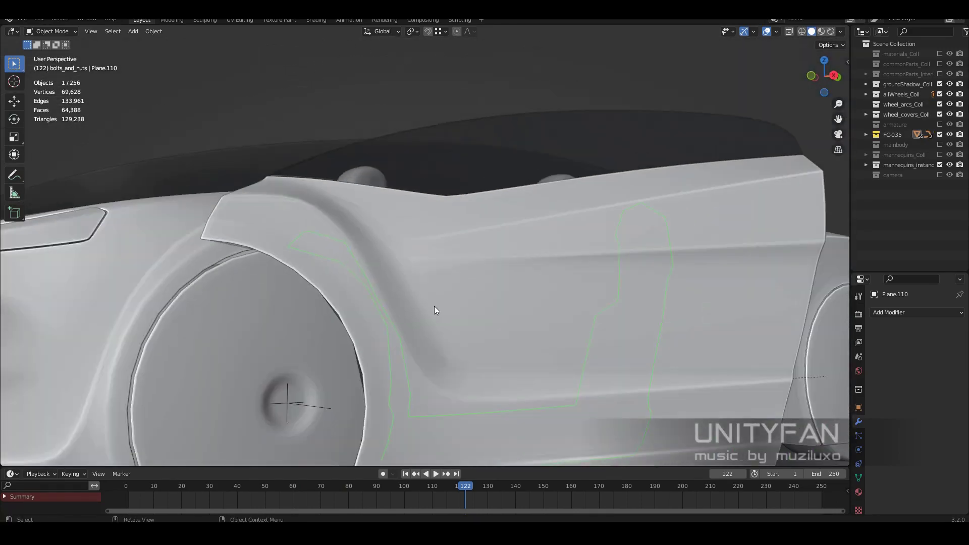
mouse_move(434, 306)
middle_down()
mouse_move(383, 315)
mouse_move(562, 296)
middle_up()
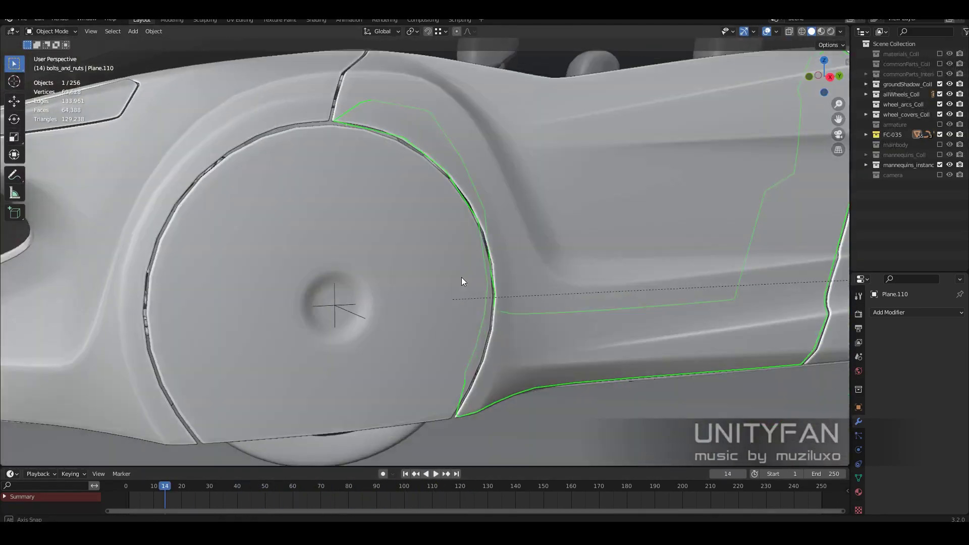
key(space)
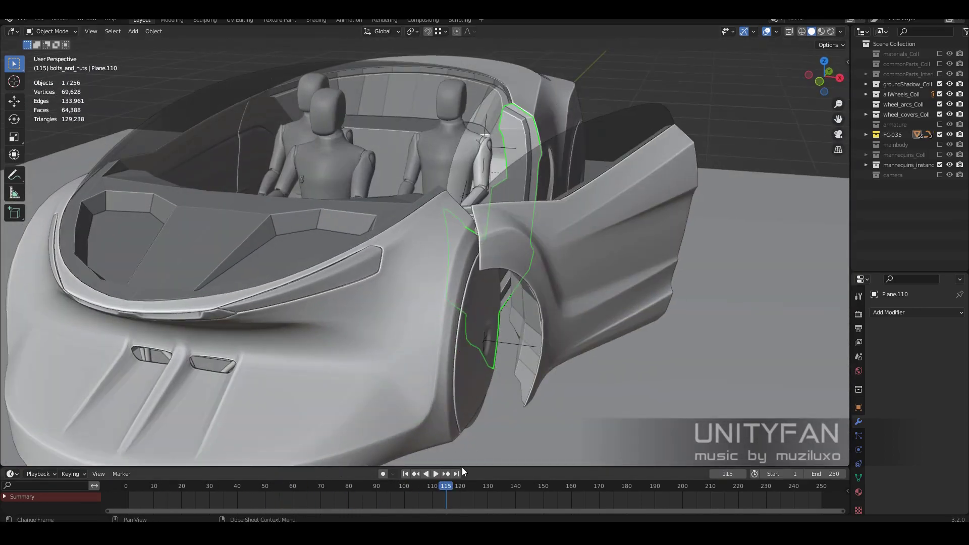
key(space)
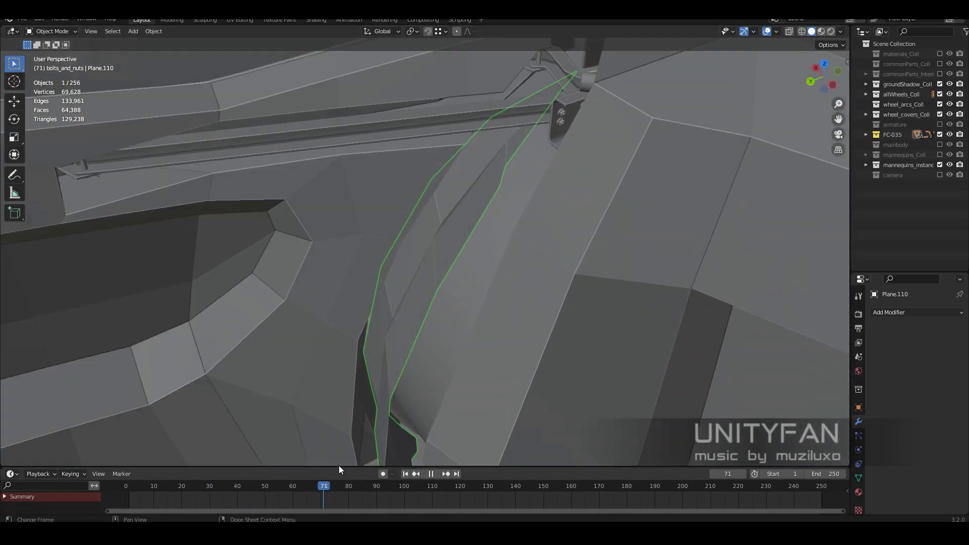
key(Escape)
- Add and apply a Solidify modifier to the trim strip
click(890, 312)
click(746, 245)
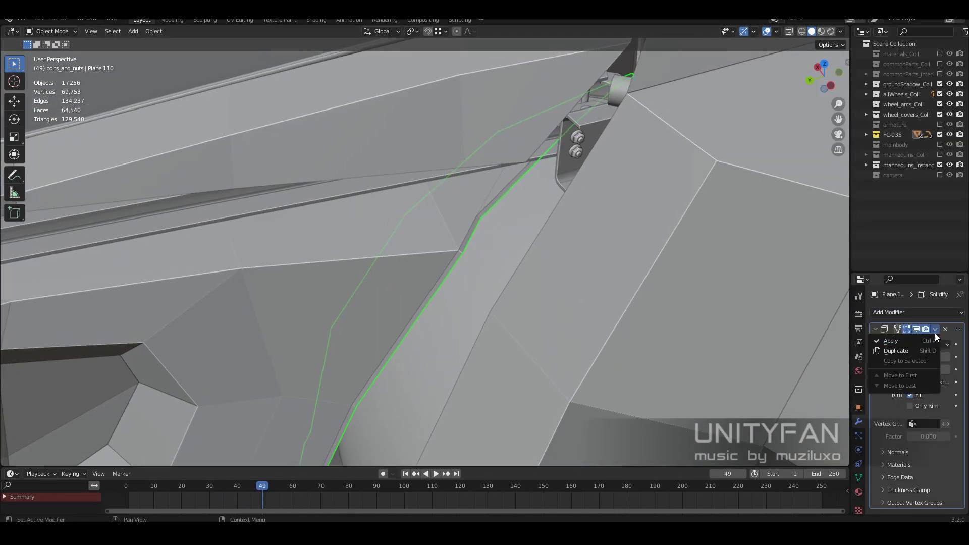
click(890, 341)
key(KP_Decimal)
key(Tab)
- Delete the strip's selected half with X > Vertices, then exit local view to the full car
key(x)
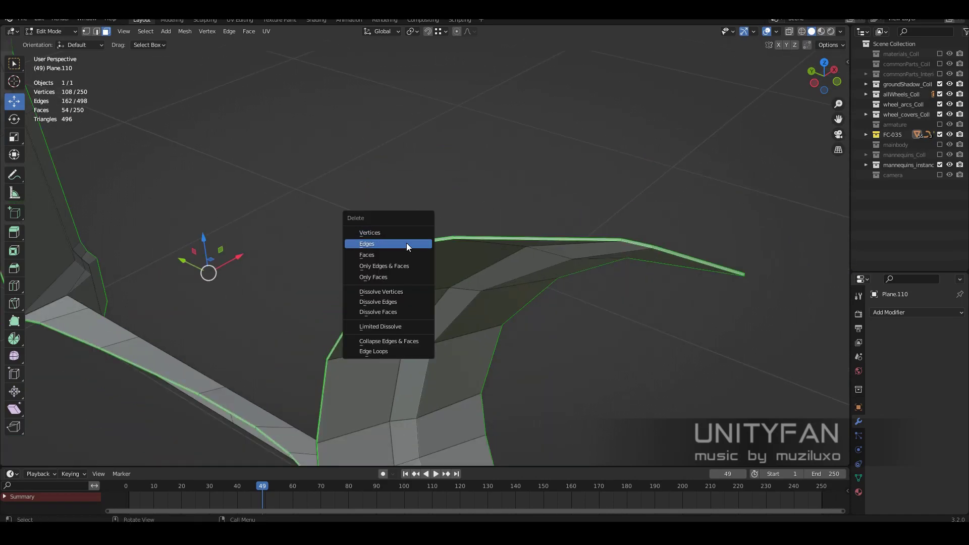
key(x)
click(291, 375)
middle_drag(290, 375, 350, 346)
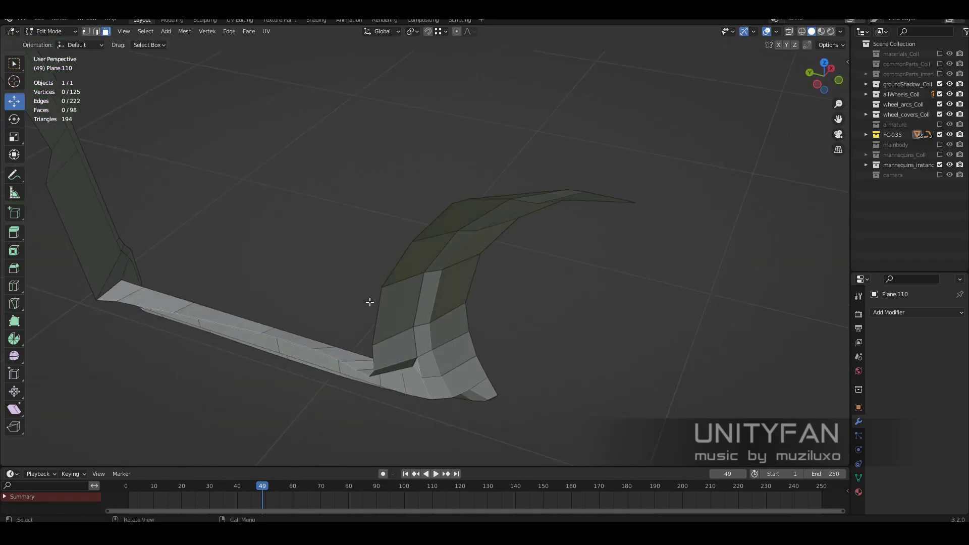
key(KP_Divide)
mouse_move(491, 305)
middle_down()
mouse_move(432, 304)
mouse_move(388, 319)
mouse_move(495, 299)
middle_up()
scroll(454, 312, up, 5)
- Select the cockpit tub Plane.100, isolate it in local view and enter Edit Mode
scroll(434, 323, up, 3)
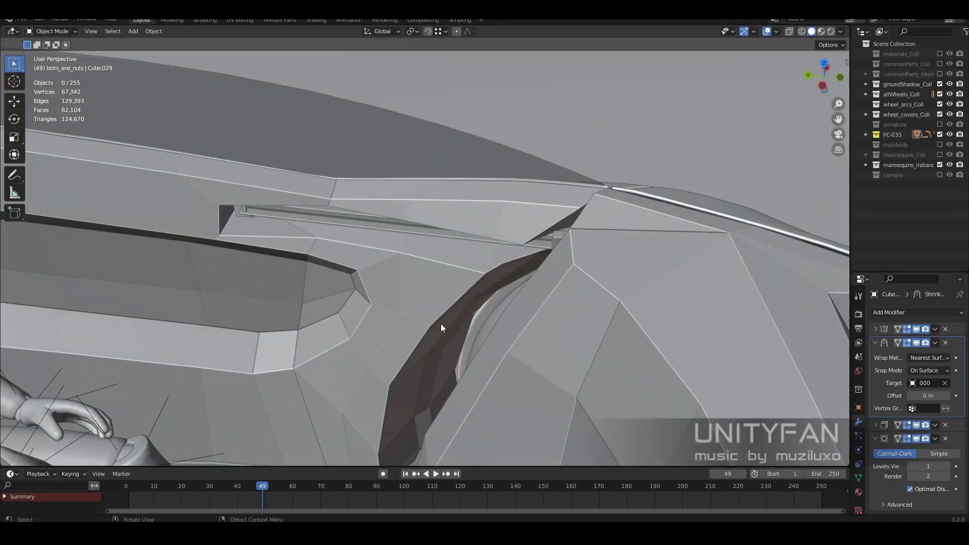
click(443, 324)
middle_drag(443, 325, 459, 361)
key(KP_Divide)
mouse_move(491, 325)
middle_down()
mouse_move(443, 296)
mouse_move(340, 284)
mouse_move(365, 248)
mouse_move(474, 270)
middle_up()
key(Tab)
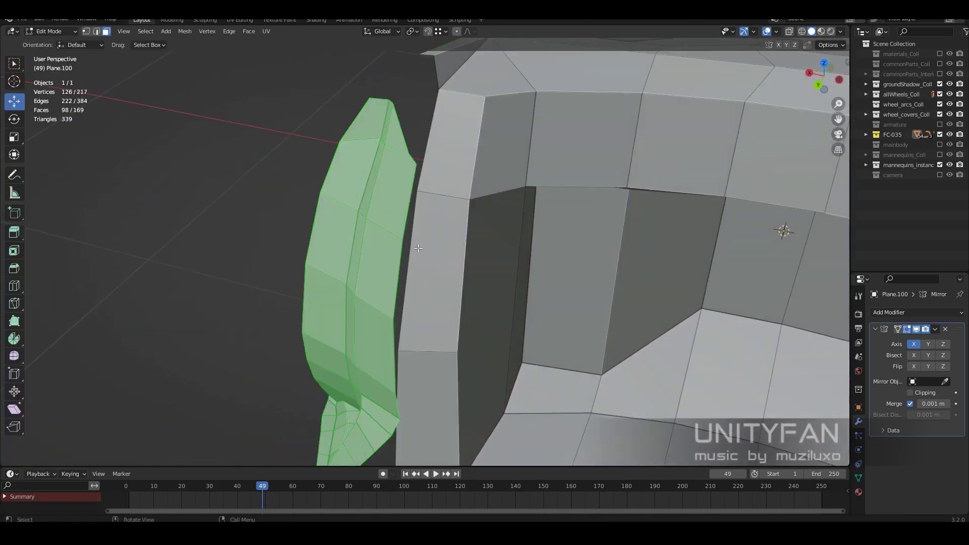
middle_drag(783, 231, 744, 225)
scroll(744, 225, up, 3)
- Fill a face across the tub's edge gap, then cut a new edge line across the tub
key(f)
click(96, 31)
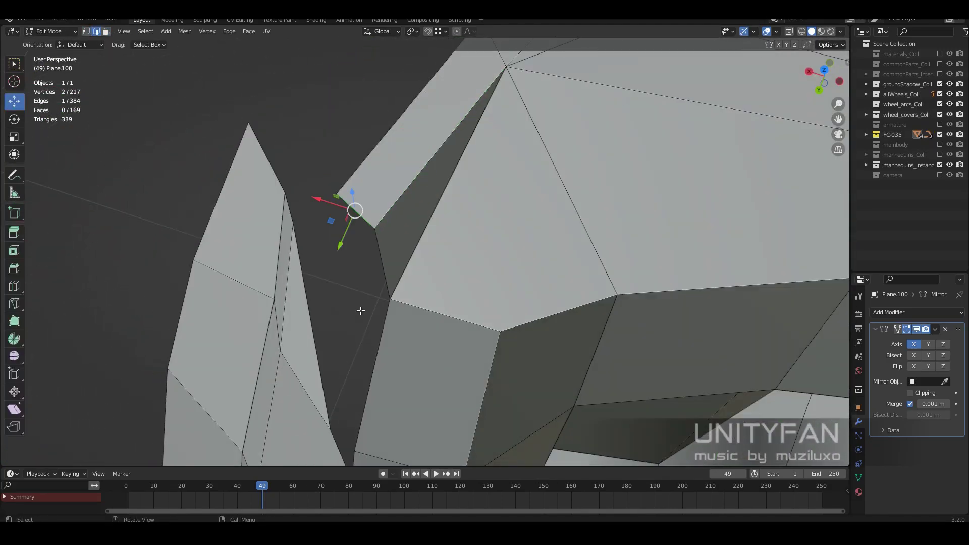
mouse_move(356, 310)
middle_down()
mouse_move(391, 298)
mouse_move(400, 218)
mouse_move(415, 232)
mouse_move(421, 206)
middle_up()
key(1)
key(alt+a)
key(w)
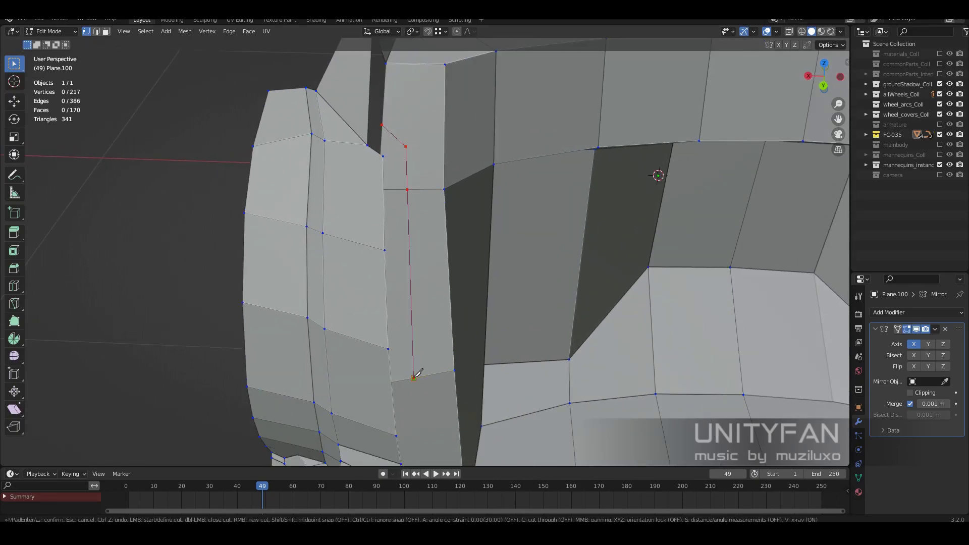
click(413, 377)
middle_drag(413, 377, 503, 309)
key(Return)
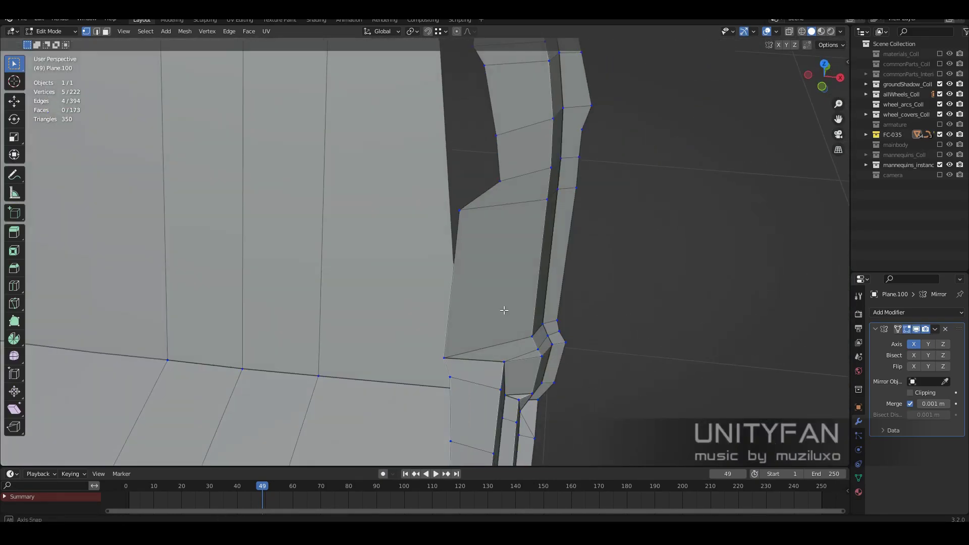
- Connect two vertices with a new edge and delete two stray faces
key(j)
middle_drag(421, 385, 148, 48)
middle_drag(449, 282, 593, 263)
key(x)
click(494, 275)
- Subdivide the ledge's lower edge and slide the new vertices along the ledge
key(2)
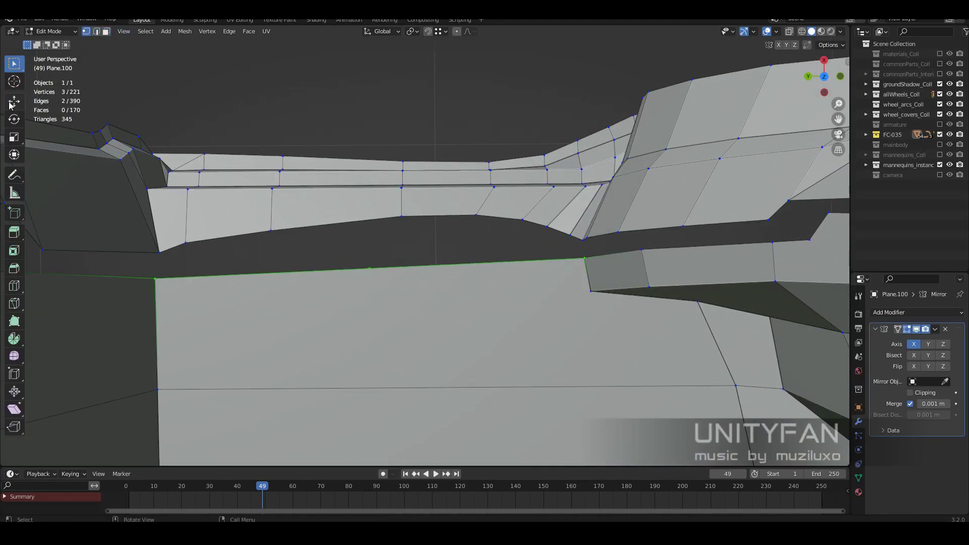
click(373, 222)
middle_drag(374, 222, 367, 245)
right_click(462, 255)
click(485, 275)
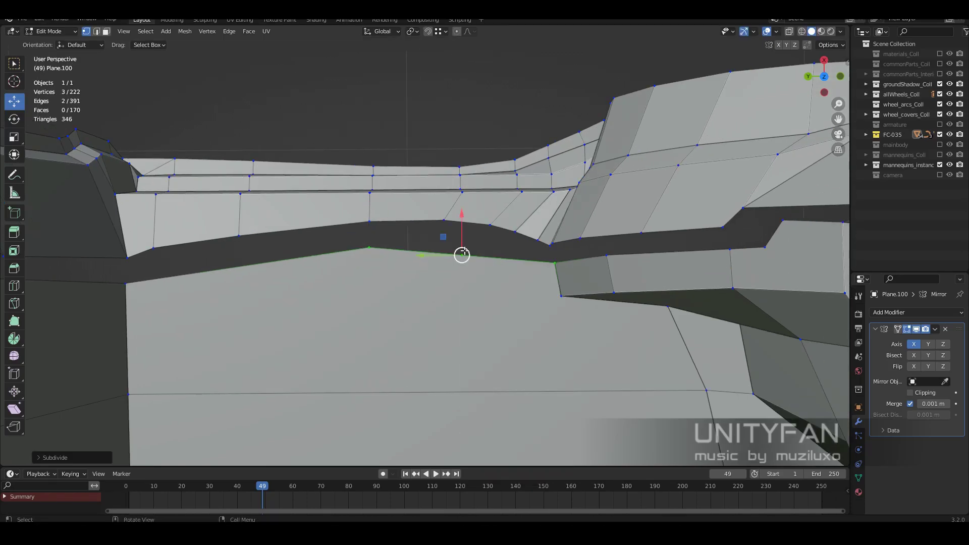
click(430, 232)
right_click(464, 250)
click(484, 259)
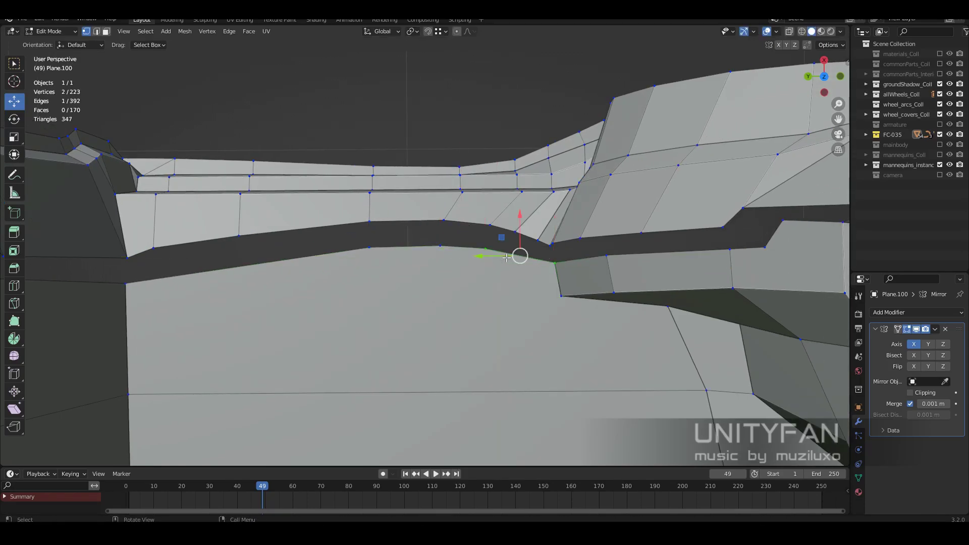
click(496, 235)
middle_drag(496, 234, 236, 296)
mouse_move(358, 259)
middle_down()
mouse_move(344, 292)
mouse_move(510, 298)
mouse_move(249, 144)
middle_up()
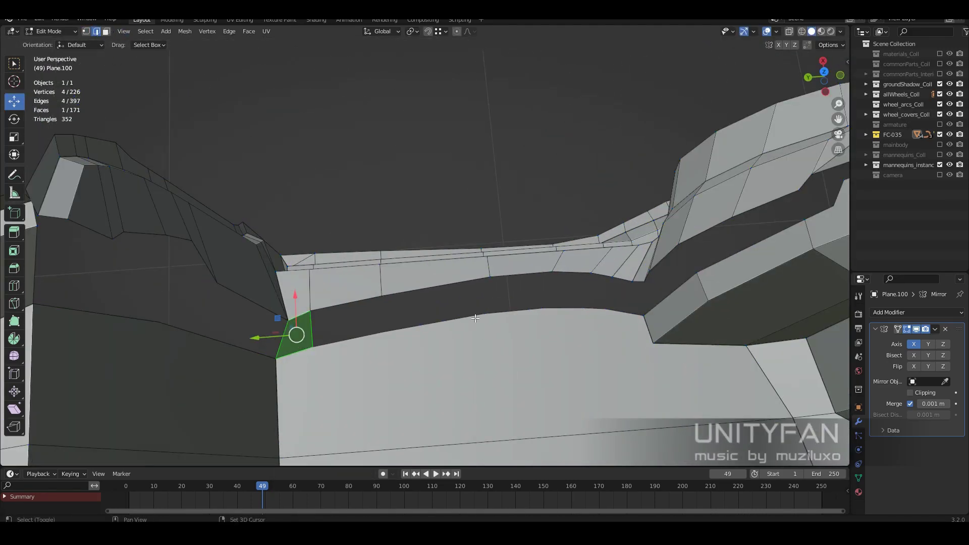
- Dissolve the chain of edges along the tub's side
middle_drag(475, 318, 487, 308)
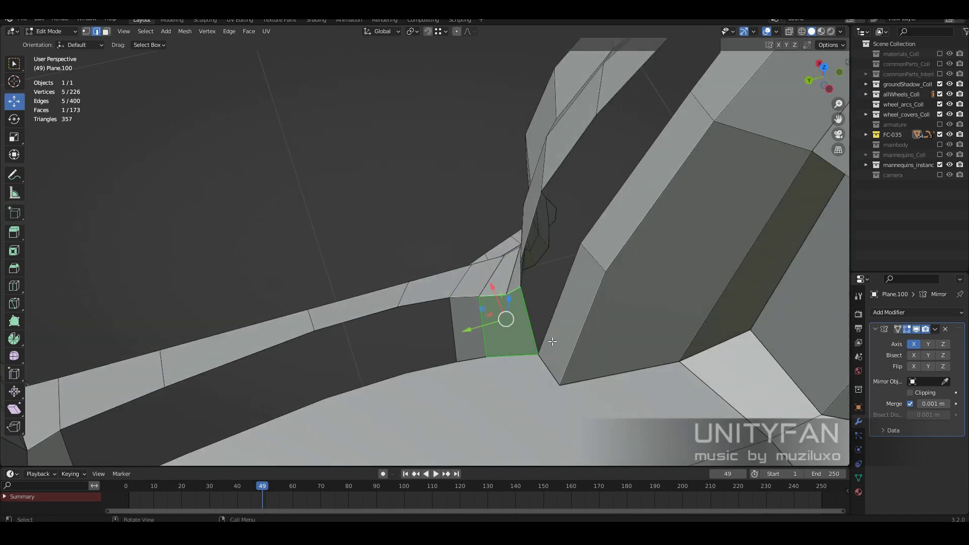
mouse_move(552, 342)
middle_down()
mouse_move(489, 250)
mouse_move(484, 337)
mouse_move(449, 261)
middle_up()
ctrl+click(449, 261)
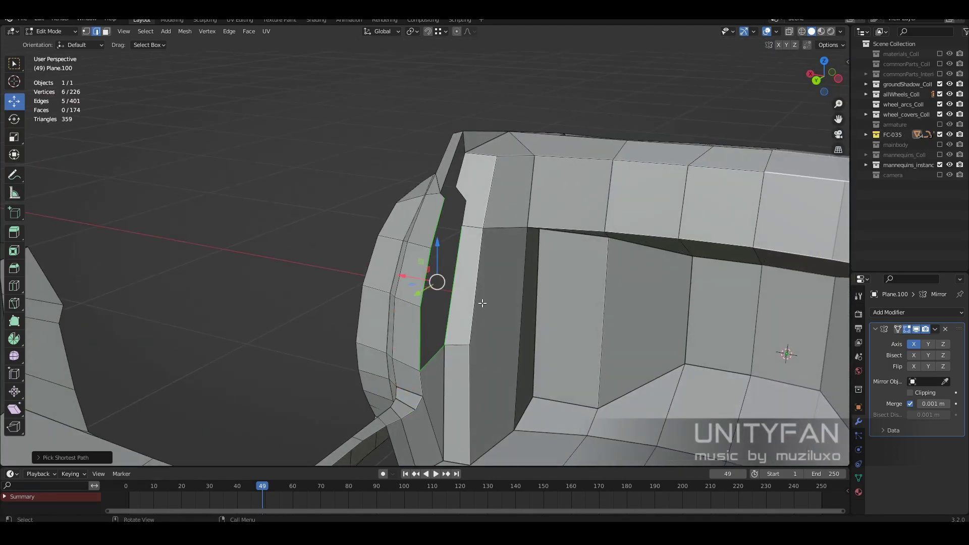
middle_drag(481, 302, 494, 324)
key(ctrl+b)
click(354, 331)
middle_drag(354, 331, 79, 26)
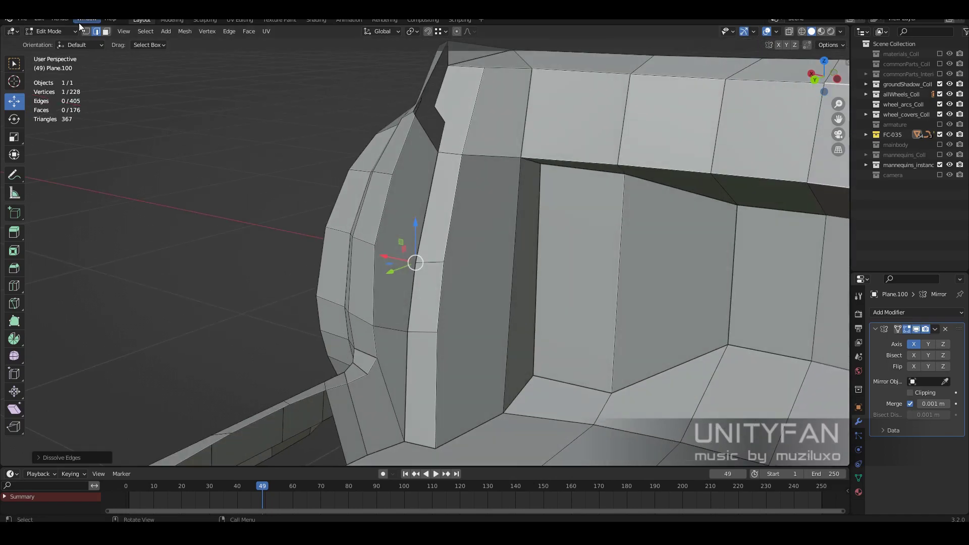
- Connect two vertices and fill faces into the remaining side holes
key(j)
middle_drag(419, 261, 97, 32)
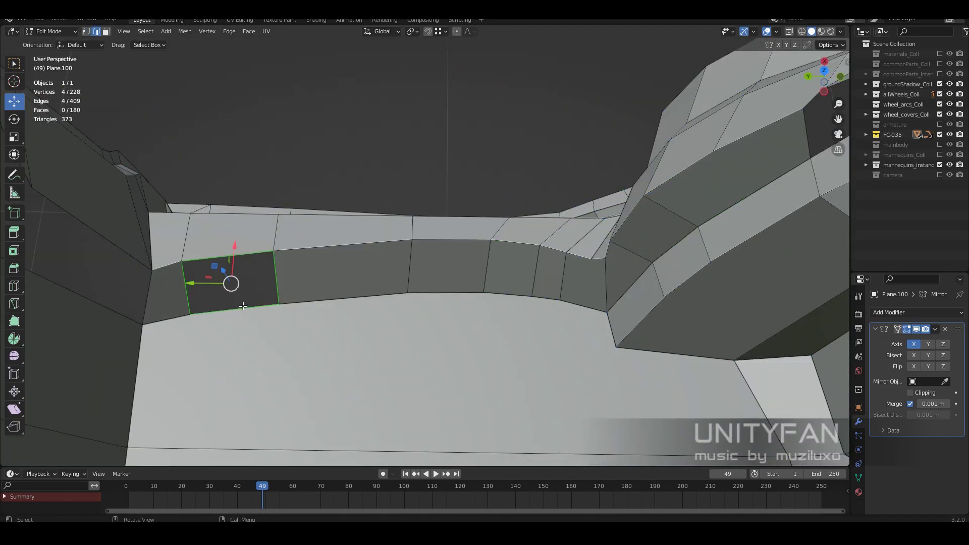
key(f)
mouse_move(242, 306)
middle_down()
mouse_move(486, 241)
mouse_move(393, 294)
mouse_move(347, 266)
mouse_move(479, 350)
middle_up()
click(393, 294)
key(f)
- Check the whole tub in Object Mode, then return to inspect the side panel faces and edges
key(Tab)
scroll(333, 242, down, 10)
key(Tab)
scroll(281, 343, up, 10)
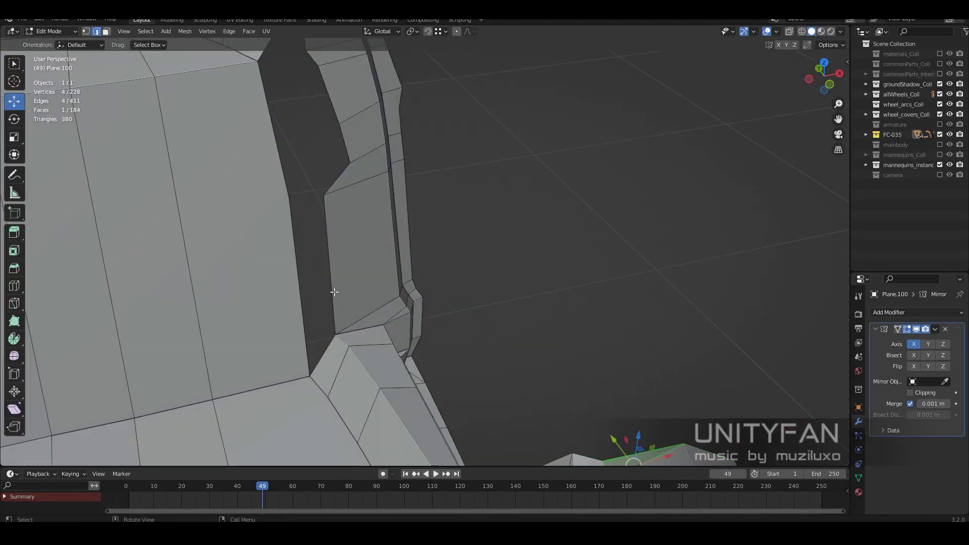
click(378, 300)
mouse_move(378, 300)
middle_down()
mouse_move(353, 323)
mouse_move(395, 340)
mouse_move(424, 252)
mouse_move(454, 246)
middle_up()
click(426, 251)
click(86, 31)
click(14, 63)
key(alt+a)
middle_drag(454, 282, 502, 324)
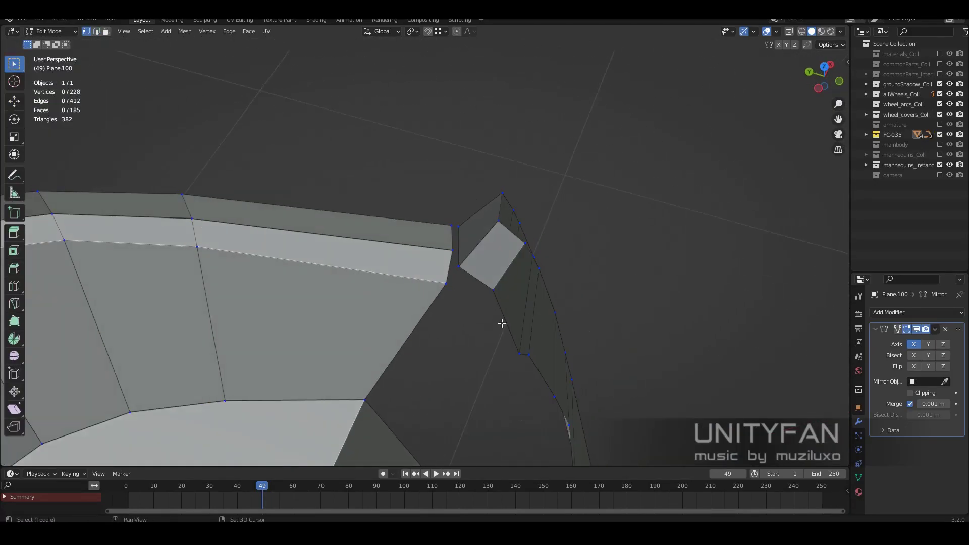
- Select corner vertices and edges and fill two faces closing the corner gap
click(14, 101)
click(424, 250)
mouse_move(418, 329)
middle_down()
mouse_move(388, 282)
mouse_move(423, 303)
mouse_move(399, 290)
mouse_move(439, 298)
mouse_move(413, 350)
mouse_move(409, 315)
mouse_move(353, 283)
mouse_move(364, 272)
mouse_move(468, 283)
mouse_move(418, 244)
middle_up()
shift+click(469, 283)
middle_drag(463, 284, 429, 299)
shift+click(429, 298)
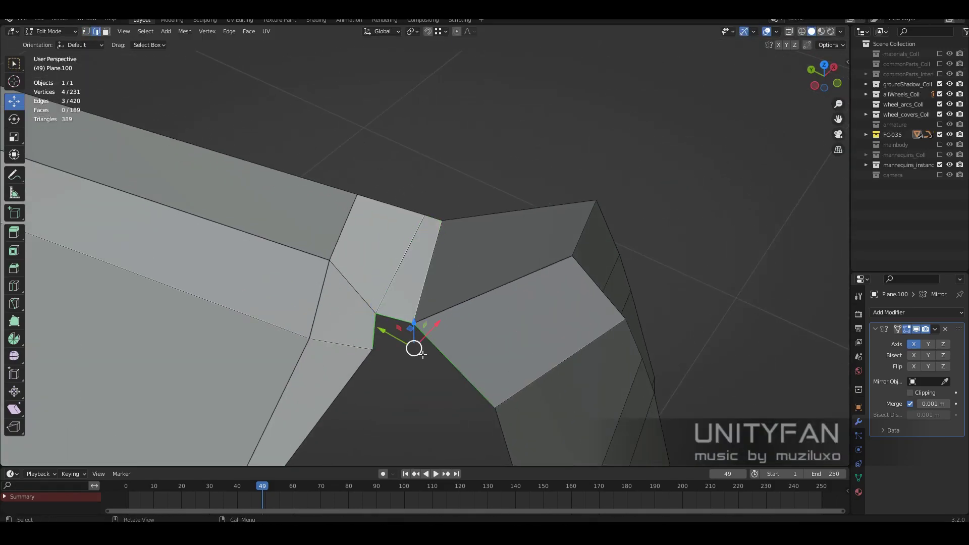
key(f)
middle_drag(423, 355, 465, 318)
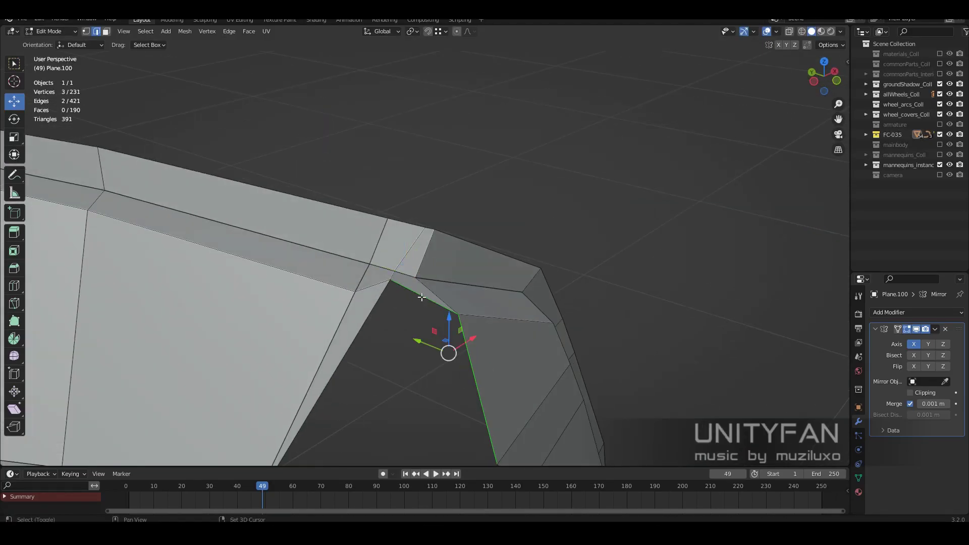
key(f)
- Connect two vertices at the next corner and knife-cut a new edge across the face
middle_drag(404, 251, 460, 360)
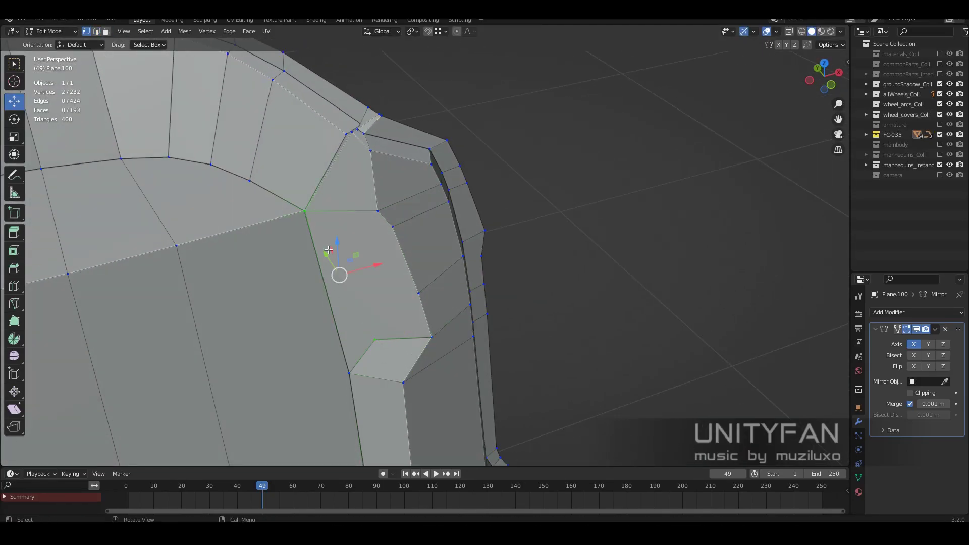
key(j)
mouse_move(328, 250)
middle_down()
mouse_move(410, 346)
mouse_move(428, 286)
middle_up()
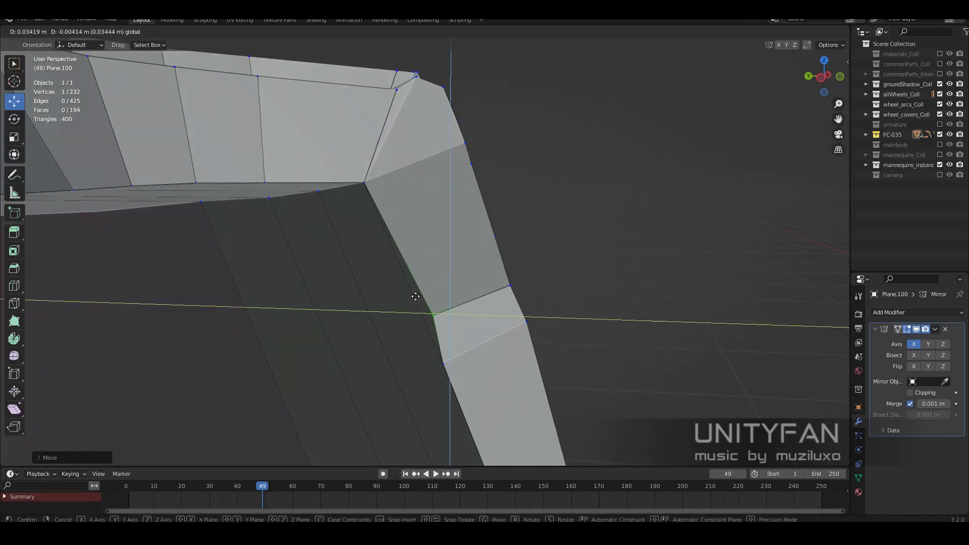
key(k)
click(374, 257)
key(Return)
mouse_move(375, 257)
middle_down()
mouse_move(474, 339)
mouse_move(619, 389)
mouse_move(412, 314)
middle_up()
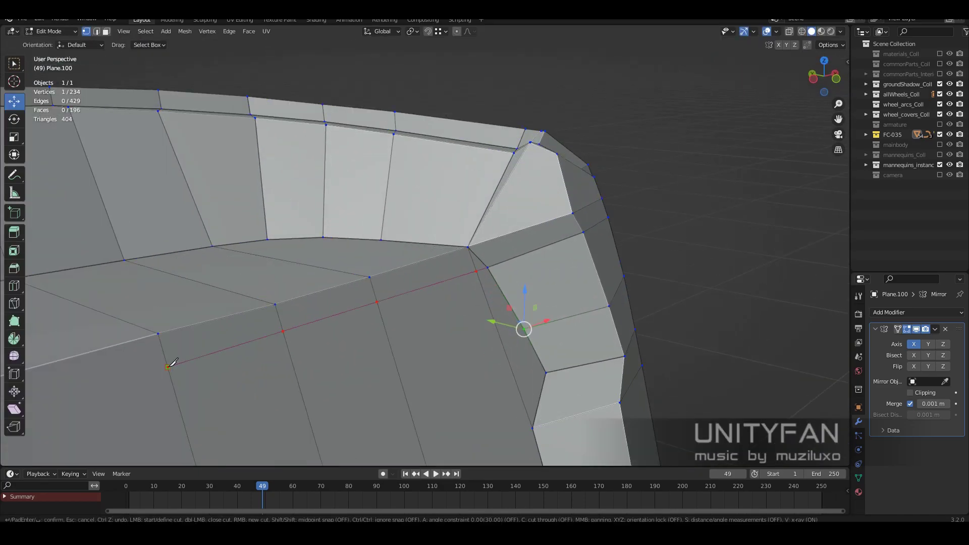
- Flatten the inner ledge faces with scale 0, then view the finished tub in Object Mode
key(Return)
mouse_move(168, 367)
middle_down()
mouse_move(366, 284)
mouse_move(115, 54)
middle_up()
key(Return)
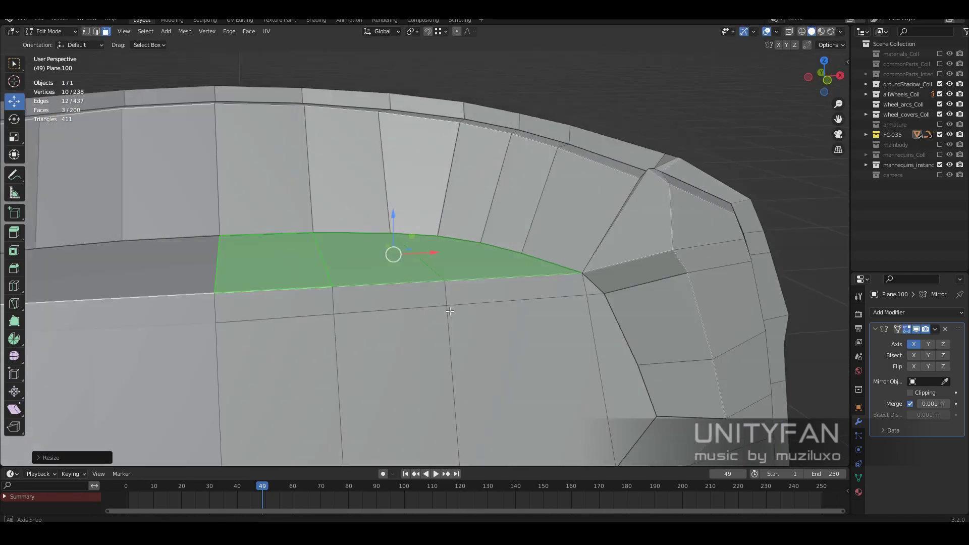
middle_drag(341, 297, 77, 40)
middle_drag(472, 244, 354, 255)
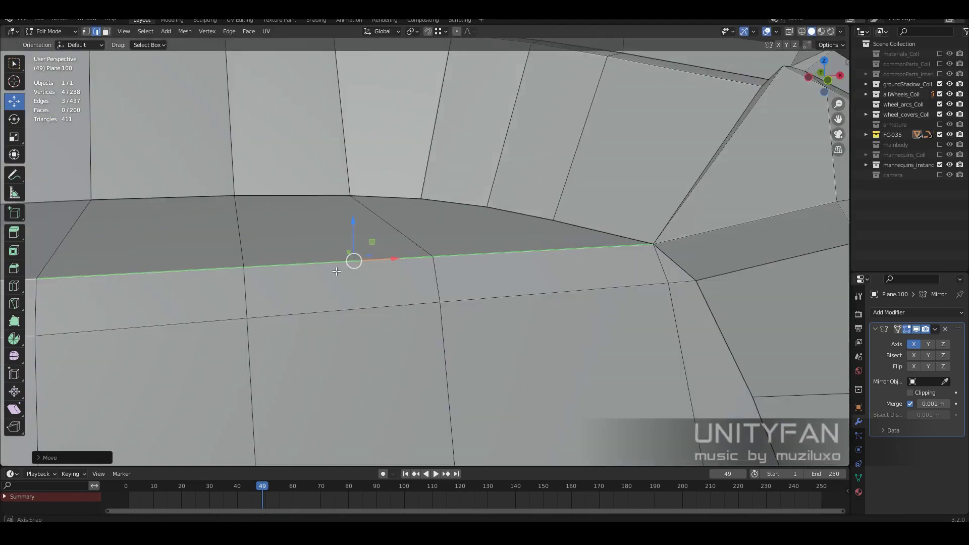
scroll(353, 256, down, 5)
key(Tab)
mouse_move(543, 347)
middle_down()
mouse_move(504, 386)
mouse_move(426, 350)
middle_up()
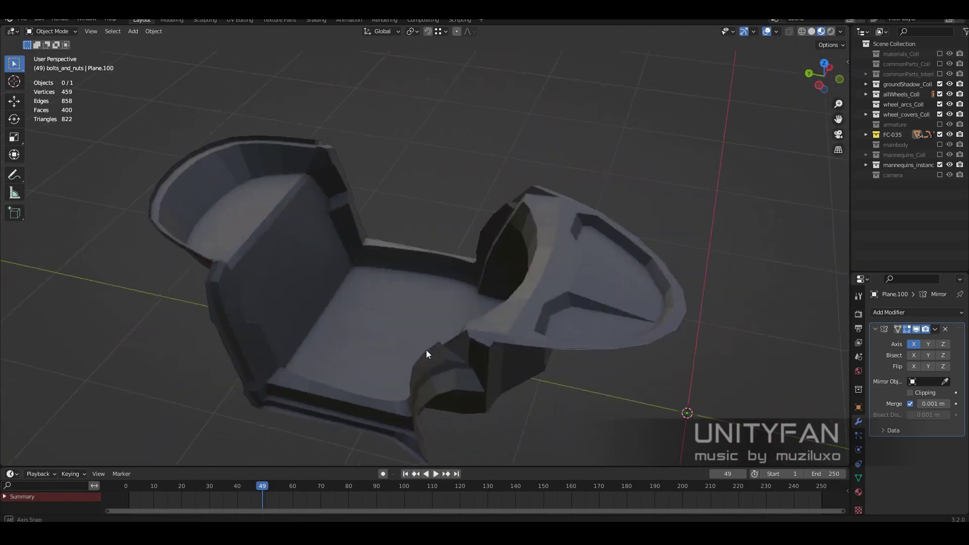
- Make a final vertex tweak at the end of the tub's ledge in Edit Mode
scroll(426, 349, up, 5)
click(516, 310)
key(Tab)
mouse_move(400, 233)
middle_down()
mouse_move(443, 231)
mouse_move(543, 311)
mouse_move(453, 250)
middle_up()
click(444, 205)
middle_drag(444, 206, 282, 274)
scroll(283, 274, down, 3)
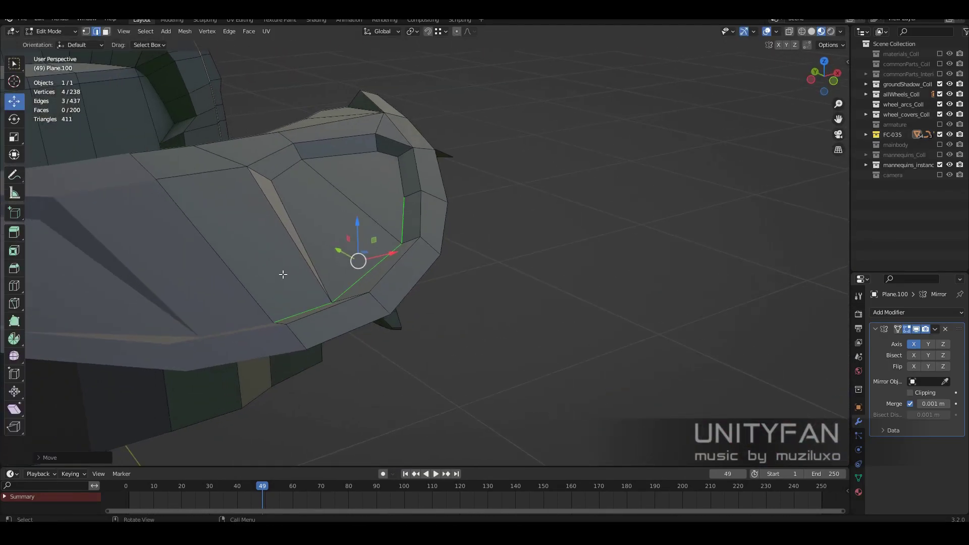
mouse_move(316, 230)
middle_down()
mouse_move(496, 256)
mouse_move(368, 244)
middle_up()
- Leave local view to bring back the full car and stop animation playback
key(KP_Divide)
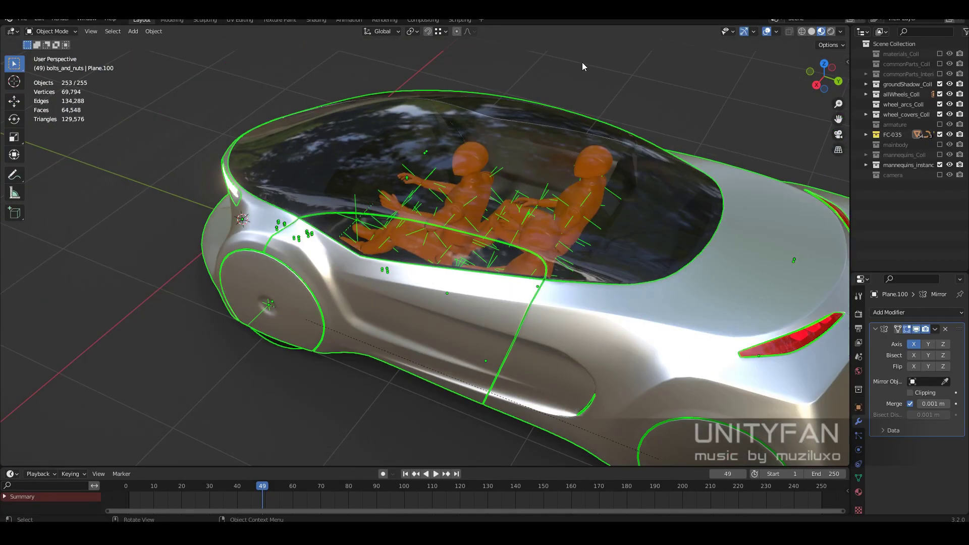
scroll(402, 401, up, 5)
key(space)
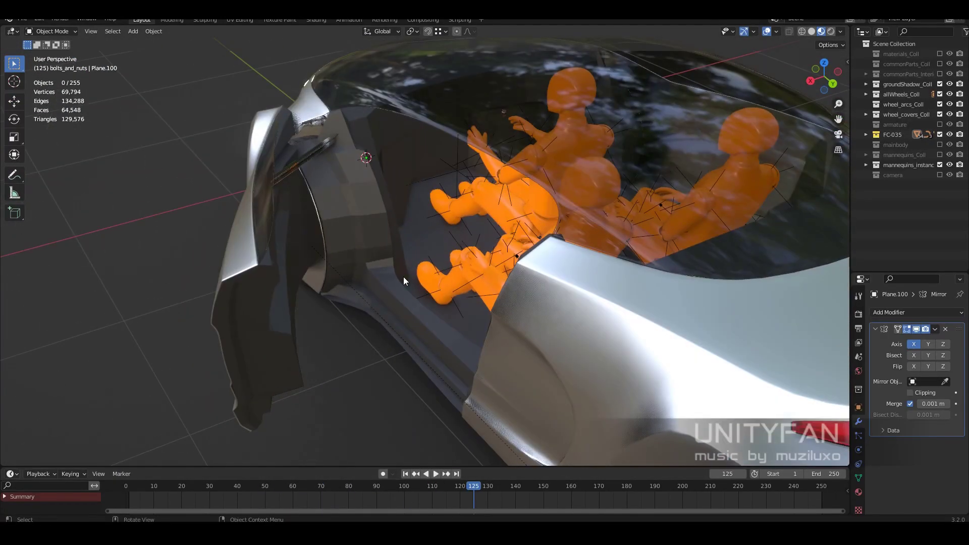
mouse_move(345, 292)
middle_down()
mouse_move(422, 335)
mouse_move(695, 235)
middle_up()
- Deselect all, switch to Solid shading and hide mannequins_instanc in the Outliner
key(alt+a)
key(z)
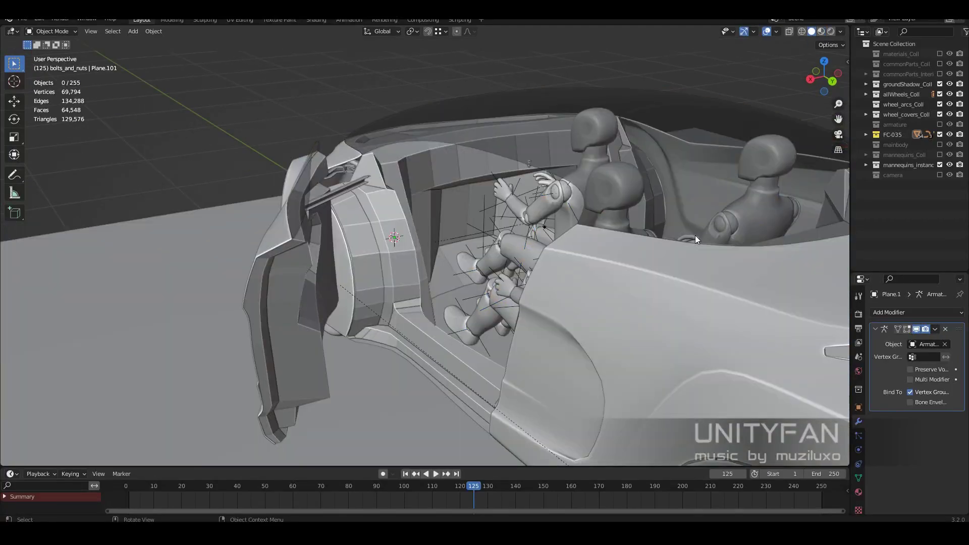
click(939, 165)
scroll(519, 315, up, 3)
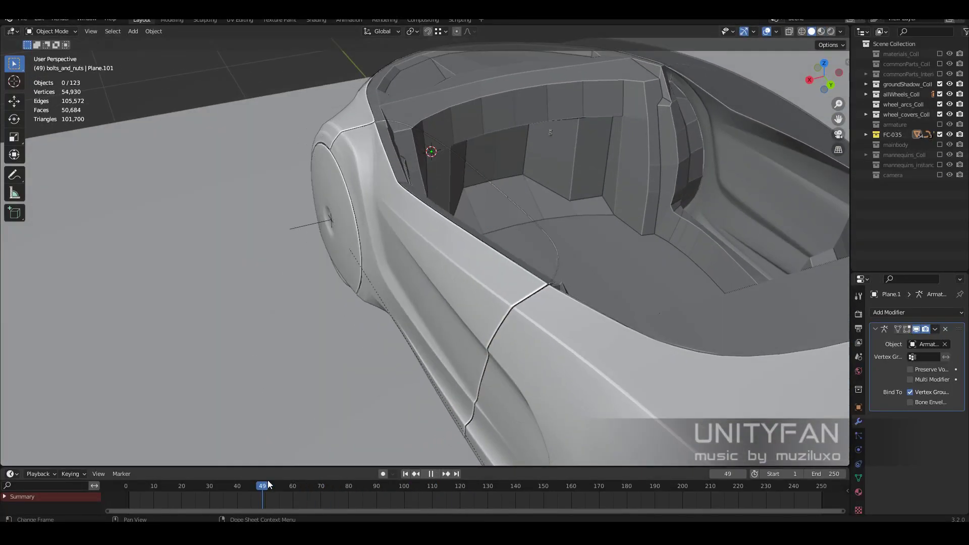
mouse_move(344, 457)
middle_down()
mouse_move(380, 337)
mouse_move(451, 390)
middle_up()
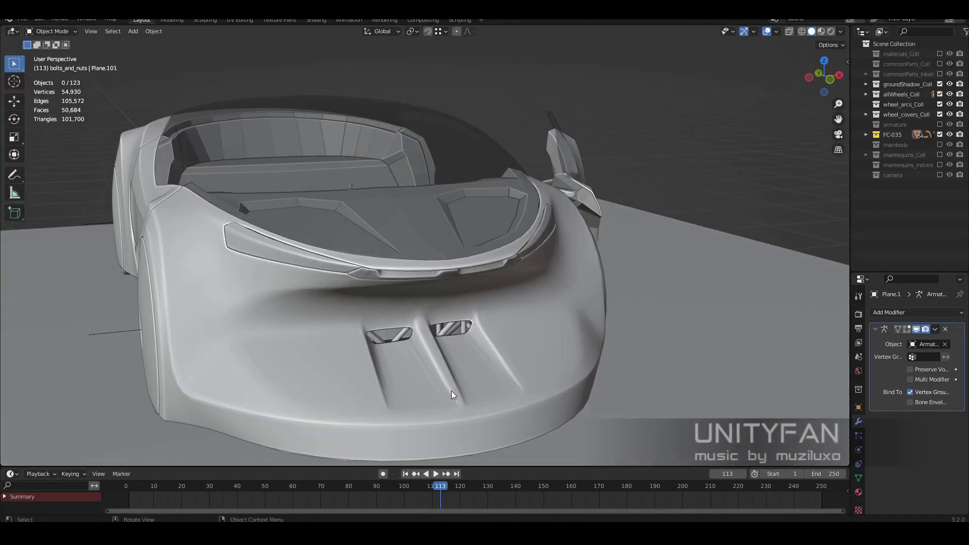
- Stop playback, turn on X-ray and orbit to a front three-quarter view of the car
key(space)
click(789, 31)
mouse_move(668, 291)
middle_down()
mouse_move(629, 320)
mouse_move(433, 309)
mouse_move(463, 318)
middle_up()
scroll(463, 314, down, 2)
scroll(479, 291, down, 6)
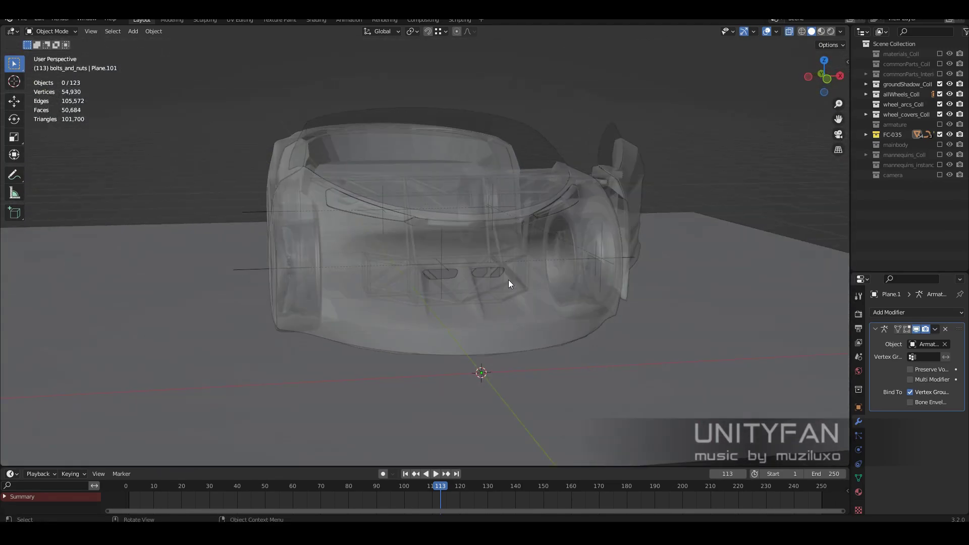
scroll(510, 268, up, 1)
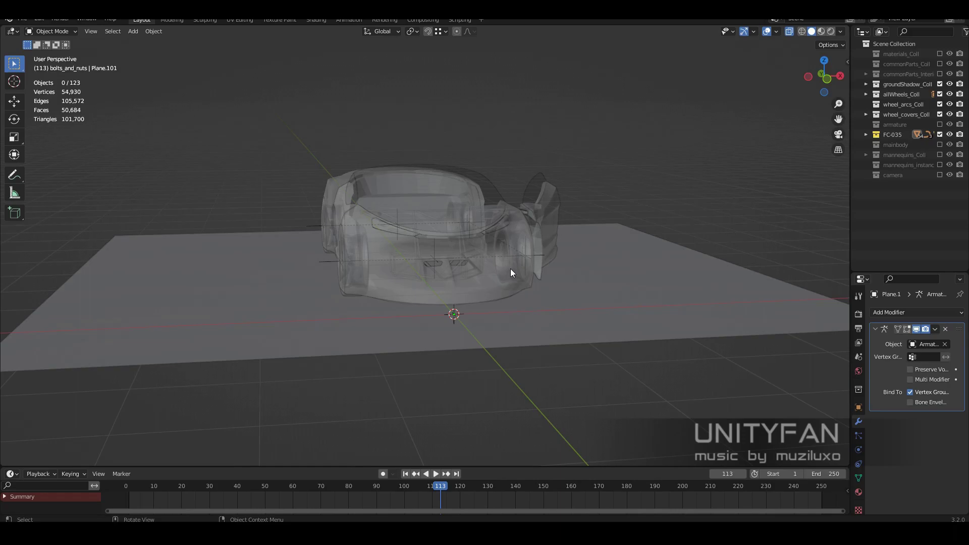
scroll(484, 225, up, 6)
- Orbit around the car's front and zoom in on the tubular chassis by the front wheel
mouse_move(493, 225)
middle_down()
mouse_move(542, 264)
mouse_move(460, 240)
mouse_move(557, 252)
mouse_move(548, 245)
middle_up()
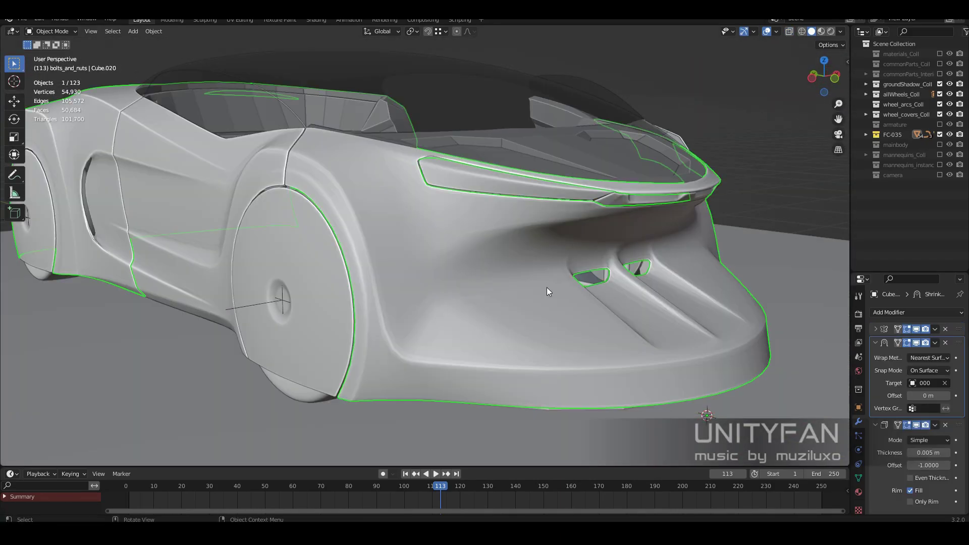
mouse_move(546, 287)
middle_down()
mouse_move(449, 280)
mouse_move(480, 278)
mouse_move(471, 324)
mouse_move(528, 311)
mouse_move(515, 280)
mouse_move(556, 308)
mouse_move(407, 291)
mouse_move(532, 304)
middle_up()
click(462, 309)
scroll(449, 302, up, 5)
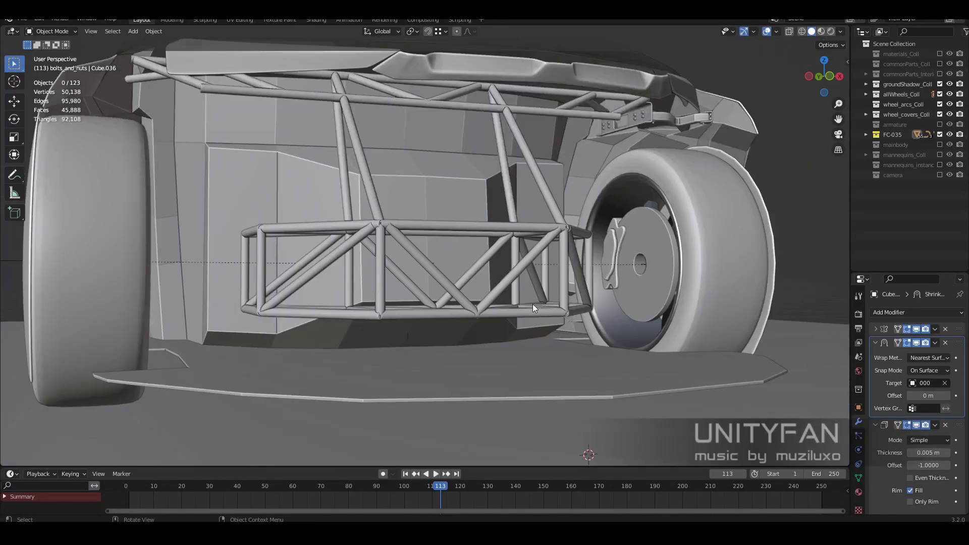
- Separate one tube spline of BezierCurve.002 into its own curve with P > Selection
click(532, 303)
key(Tab)
scroll(429, 289, up, 4)
middle_drag(430, 289, 431, 301)
key(ctrl+l)
key(p)
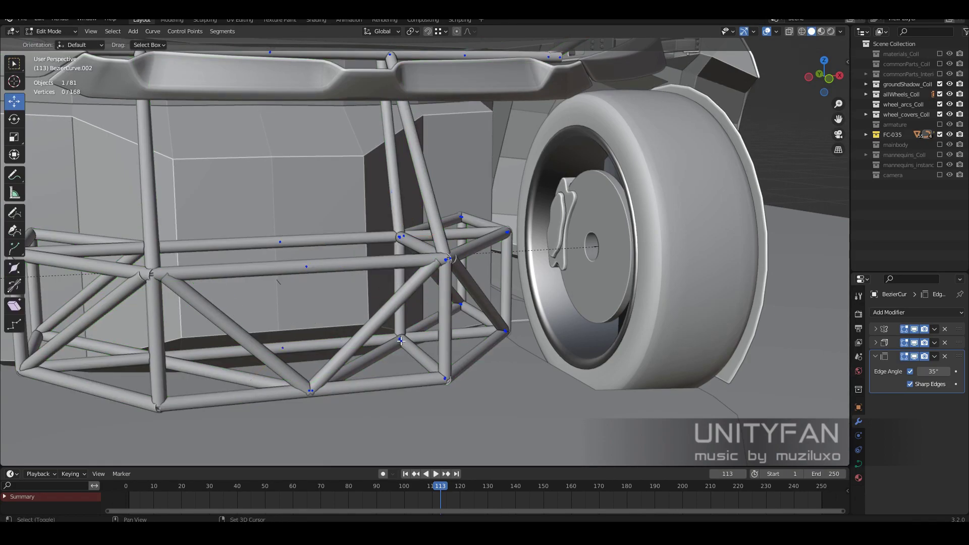
scroll(401, 341, down, 3)
mouse_move(401, 341)
middle_down()
mouse_move(454, 303)
mouse_move(378, 275)
mouse_move(365, 326)
mouse_move(342, 298)
mouse_move(482, 301)
mouse_move(414, 227)
middle_up()
scroll(488, 297, up, 4)
key(Tab)
- Select the chassis tube curve in Edit Mode and delete one of its points
click(463, 306)
key(Tab)
scroll(469, 303, up, 3)
scroll(482, 301, down, 4)
click(403, 219)
key(x)
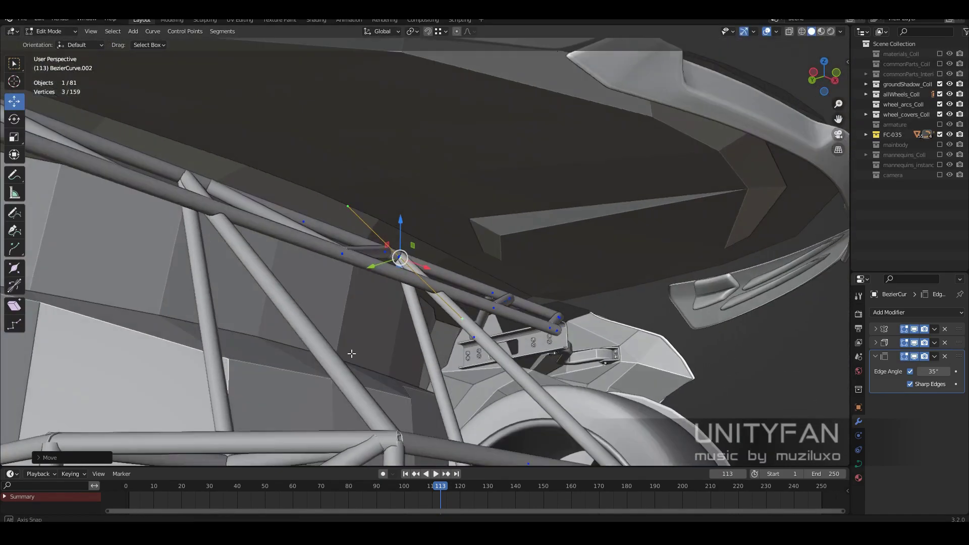
- Move tube end points onto the upper frame joints and return to Object Mode
middle_drag(351, 354, 356, 294)
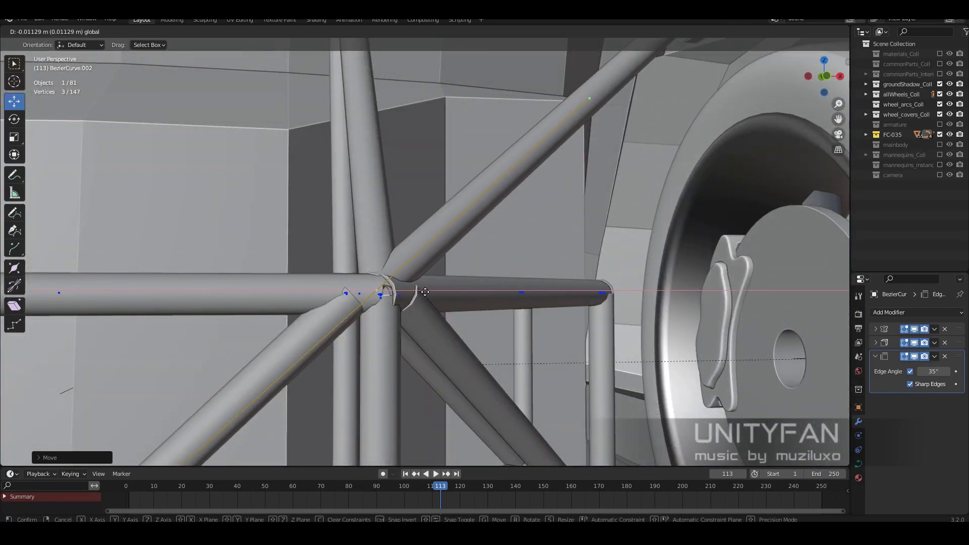
click(425, 291)
middle_drag(425, 291, 477, 287)
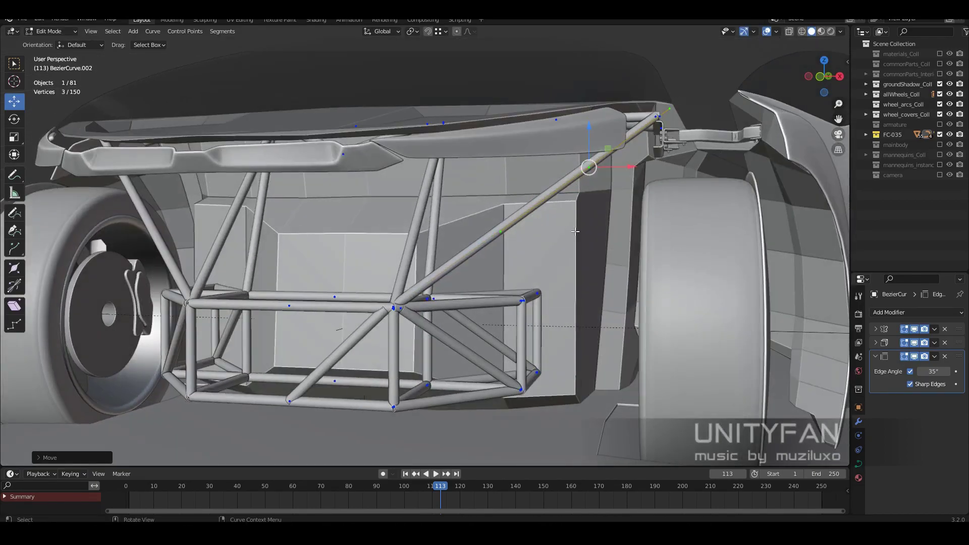
click(526, 337)
mouse_move(526, 337)
middle_down()
mouse_move(493, 232)
mouse_move(449, 256)
mouse_move(586, 295)
middle_up()
key(Tab)
scroll(587, 295, down, 5)
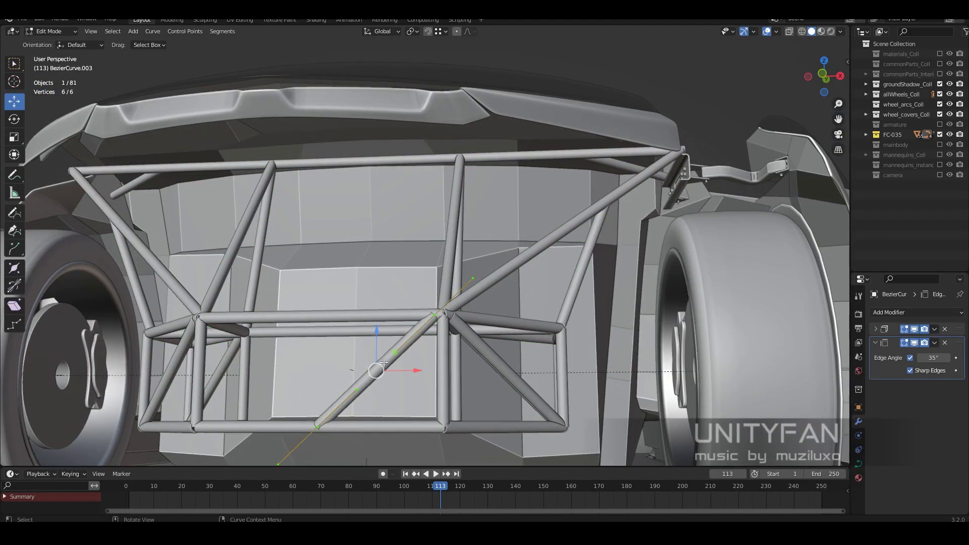
- Duplicate a tube segment and move one of its end points onto a frame joint
mouse_move(383, 362)
middle_down()
mouse_move(418, 298)
mouse_move(518, 275)
mouse_move(505, 306)
middle_up()
scroll(504, 307, down, 3)
scroll(504, 306, up, 5)
key(shift+d)
right_click(505, 307)
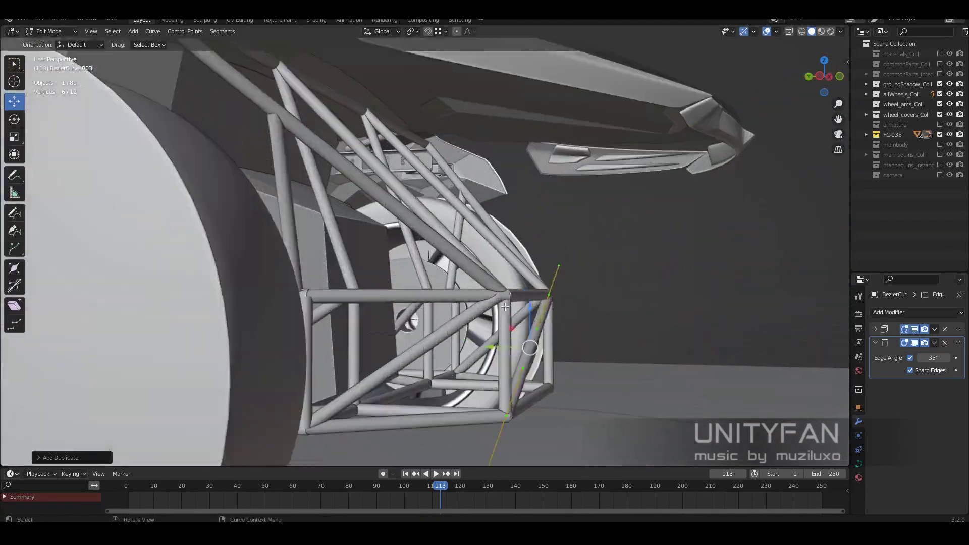
click(510, 229)
scroll(356, 245, down, 4)
middle_drag(356, 244, 454, 190)
scroll(621, 286, up, 5)
click(621, 286)
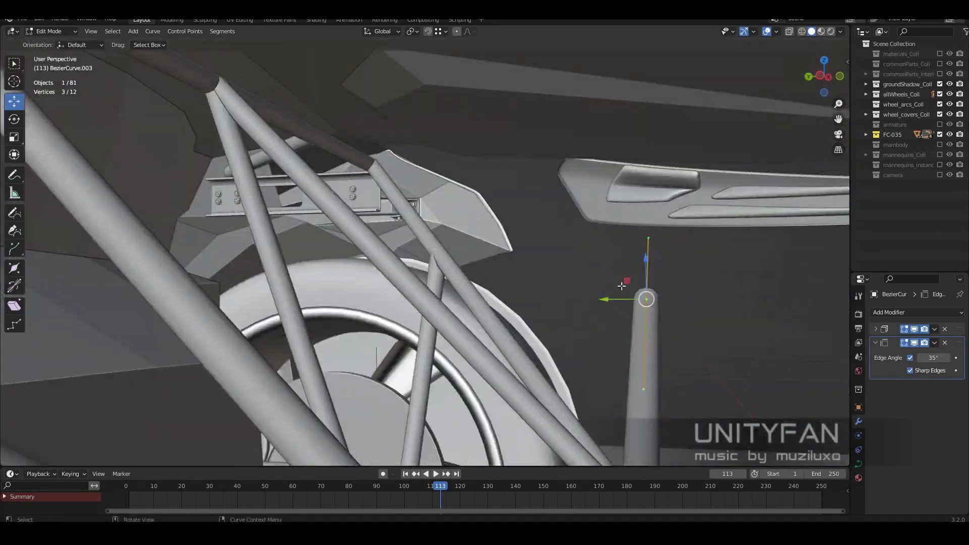
click(194, 68)
- Duplicate the brace tube again and place the copy across the front frame
scroll(234, 134, down, 3)
mouse_move(234, 134)
middle_down()
mouse_move(277, 242)
mouse_move(383, 237)
middle_up()
scroll(384, 237, up, 3)
middle_drag(440, 253, 484, 166)
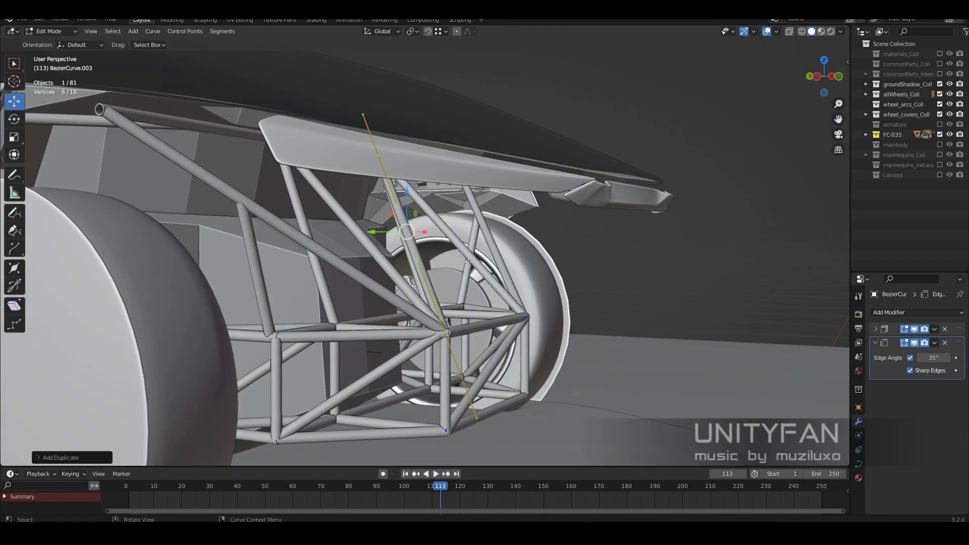
key(shift+d)
click(495, 155)
scroll(342, 190, down, 3)
mouse_move(342, 189)
middle_down()
mouse_move(392, 266)
mouse_move(486, 242)
mouse_move(351, 144)
middle_up()
scroll(364, 227, up, 4)
scroll(414, 253, down, 3)
- Add another brace copy with its end point on the front frame joint
key(shift+d)
click(352, 144)
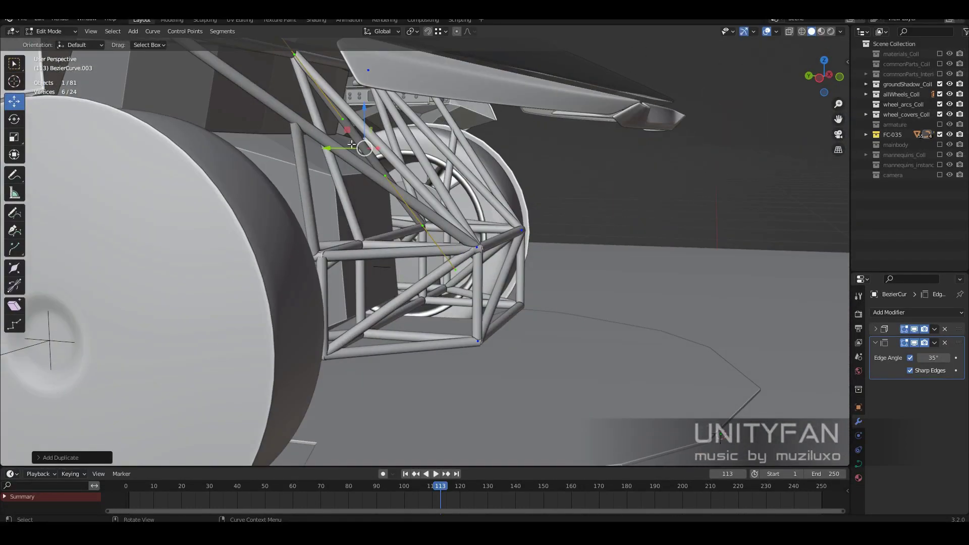
click(407, 299)
middle_drag(407, 298, 353, 444)
scroll(353, 444, up, 5)
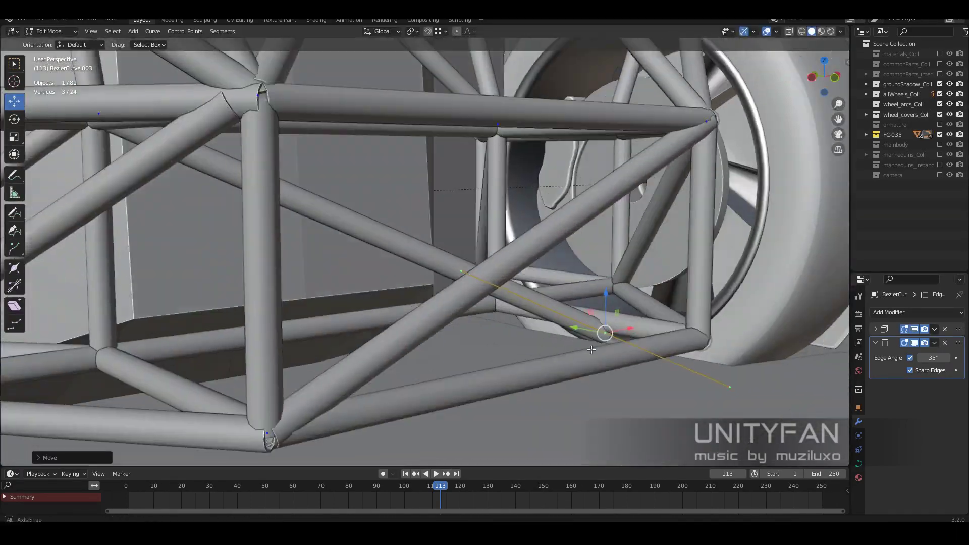
click(417, 332)
key(g)
click(399, 314)
key(Tab)
- Slide the brace points along the Y axis onto the joints
scroll(479, 331, down, 5)
mouse_move(399, 313)
middle_down()
mouse_move(479, 331)
mouse_move(533, 329)
mouse_move(470, 325)
mouse_move(504, 372)
middle_up()
key(Tab)
scroll(504, 372, up, 4)
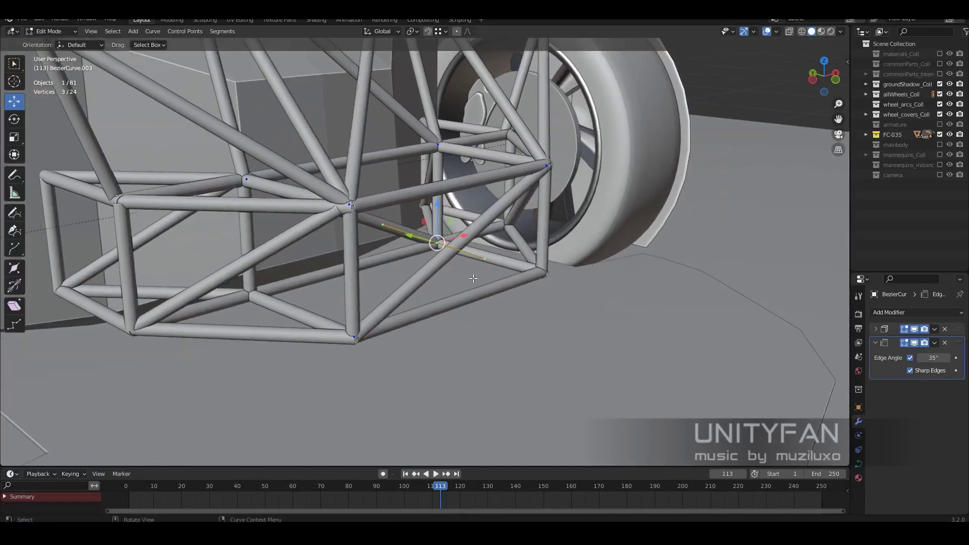
key(g)
key(y)
click(472, 350)
- Align the last hidden tube end using wireframe view, then return to solid shading
mouse_move(472, 350)
middle_down()
mouse_move(522, 264)
mouse_move(476, 263)
middle_up()
scroll(513, 266, up, 3)
key(shift+z)
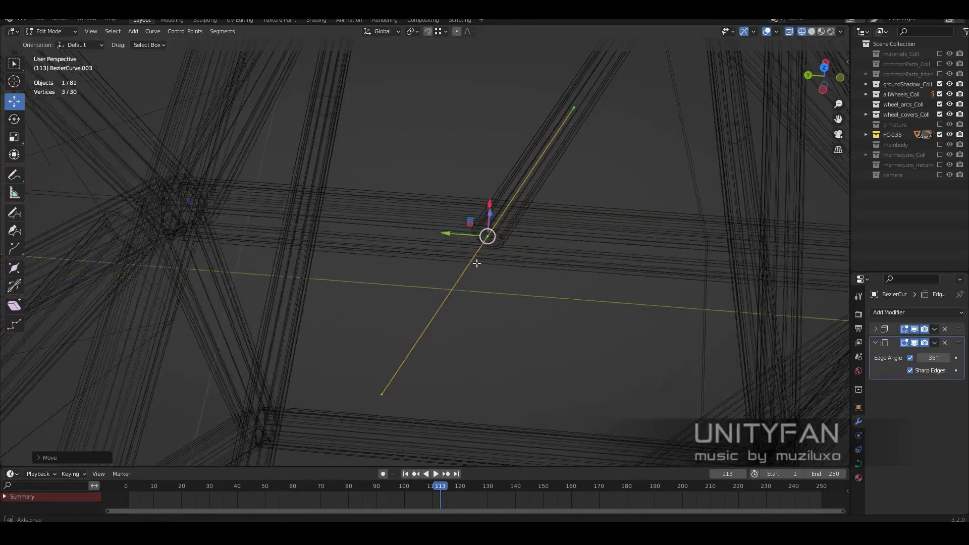
click(218, 377)
key(Tab)
key(shift+z)
scroll(217, 376, down, 5)
mouse_move(477, 318)
middle_down()
mouse_move(516, 311)
mouse_move(420, 220)
mouse_move(407, 272)
mouse_move(359, 274)
mouse_move(504, 271)
mouse_move(657, 244)
mouse_move(621, 320)
mouse_move(477, 300)
mouse_move(522, 331)
mouse_move(632, 256)
mouse_move(460, 326)
mouse_move(476, 322)
mouse_move(533, 247)
mouse_move(542, 280)
mouse_move(600, 291)
middle_up()
key(alt+a)
- Stop playback and select the trim panel beside the bolted bracket
click(462, 325)
scroll(599, 291, up, 5)
middle_drag(575, 359, 444, 483)
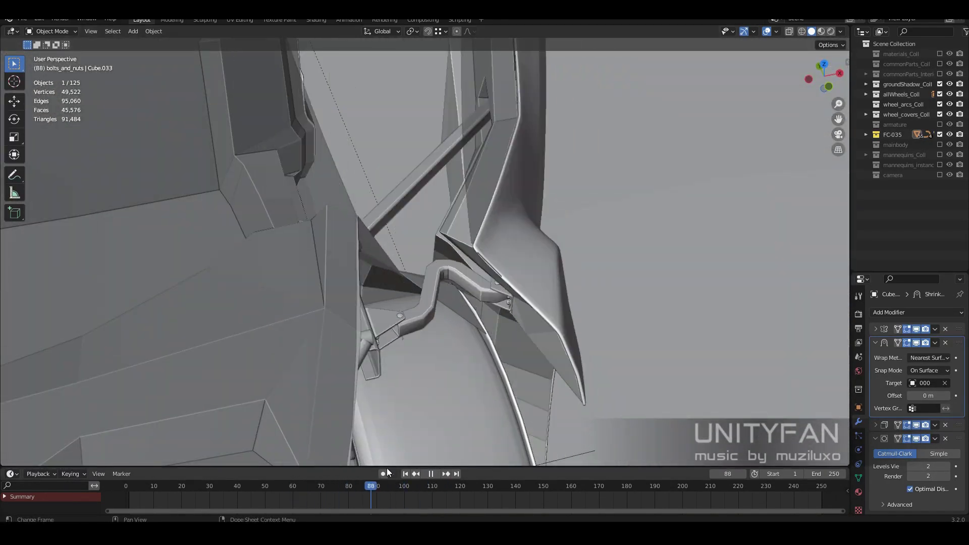
mouse_move(380, 443)
middle_down()
mouse_move(468, 302)
mouse_move(532, 289)
mouse_move(270, 486)
mouse_move(362, 476)
mouse_move(478, 353)
mouse_move(576, 272)
middle_up()
key(space)
click(576, 272)
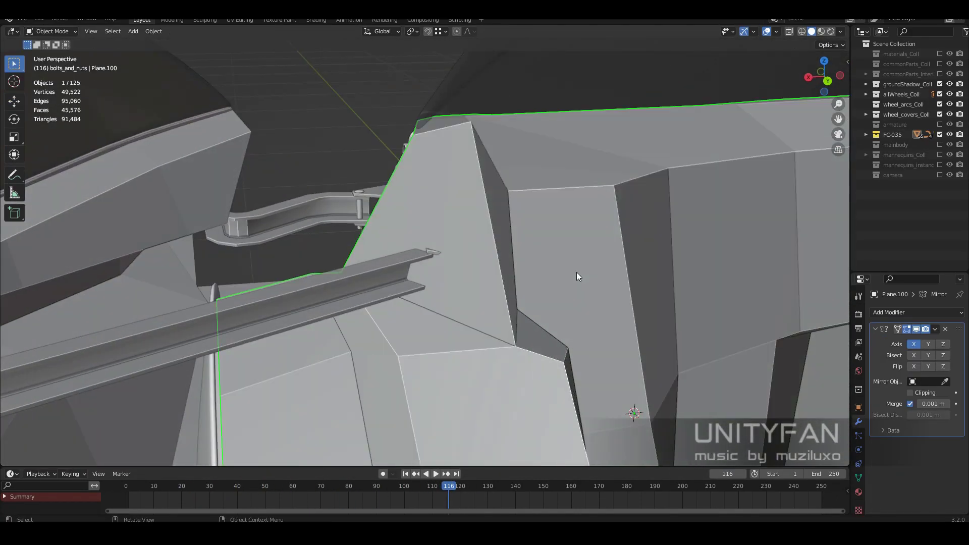
middle_drag(202, 126, 372, 212)
- Make two knife cuts across the panel around the bracket
key(k)
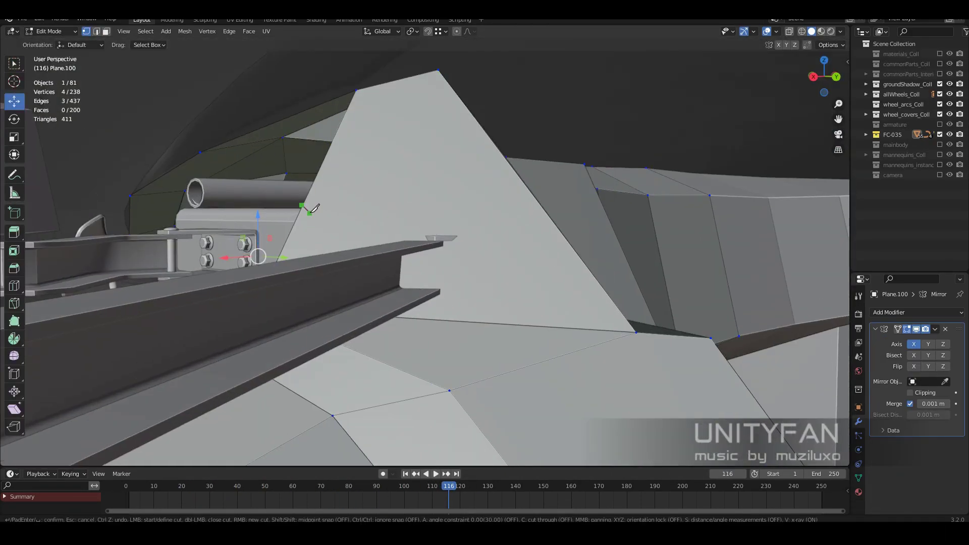
key(Return)
mouse_move(552, 202)
middle_down()
mouse_move(443, 251)
mouse_move(525, 225)
mouse_move(432, 237)
mouse_move(366, 210)
mouse_move(443, 273)
mouse_move(556, 266)
mouse_move(340, 372)
mouse_move(397, 263)
mouse_move(80, 48)
middle_up()
key(k)
click(363, 214)
key(Return)
- In face mode, pull the panel corner toward the bracket and remove the overlapping geometry
key(3)
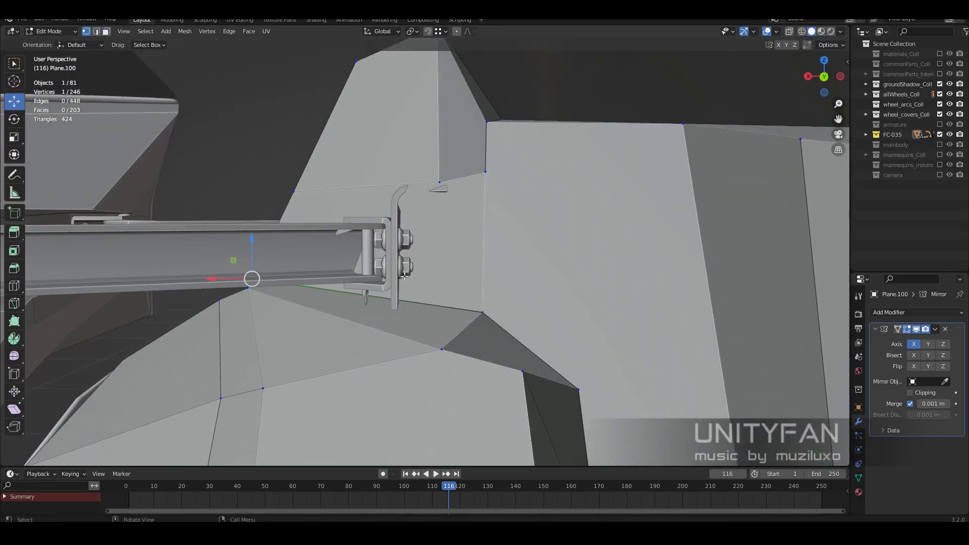
middle_drag(405, 276, 497, 172)
key(k)
mouse_move(246, 277)
middle_down()
mouse_move(374, 251)
mouse_move(436, 270)
mouse_move(384, 318)
mouse_move(411, 335)
mouse_move(353, 252)
middle_up()
key(ctrl+z)
key(ctrl+z)
- Add a Solidify modifier to the trim panel with 0.004 m thickness
mouse_move(447, 218)
middle_down()
mouse_move(504, 262)
mouse_move(555, 283)
middle_up()
key(Tab)
click(916, 313)
click(764, 247)
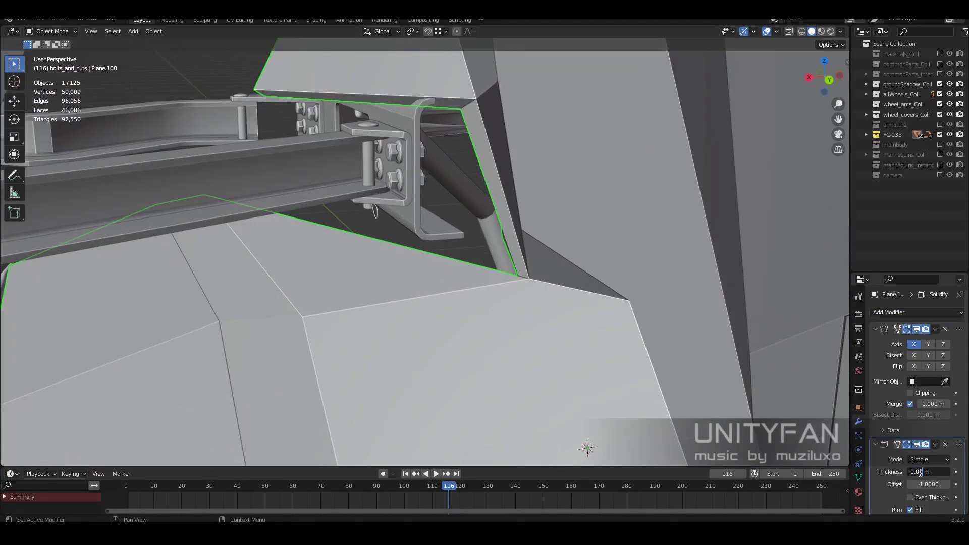
text(4)
key(Return)
- Replay the animation from an earlier frame and inspect the solidified panel
mouse_move(380, 292)
middle_down()
mouse_move(480, 323)
mouse_move(604, 217)
mouse_move(411, 301)
mouse_move(491, 314)
mouse_move(500, 331)
mouse_move(463, 338)
middle_up()
scroll(500, 334, up, 8)
click(259, 489)
key(space)
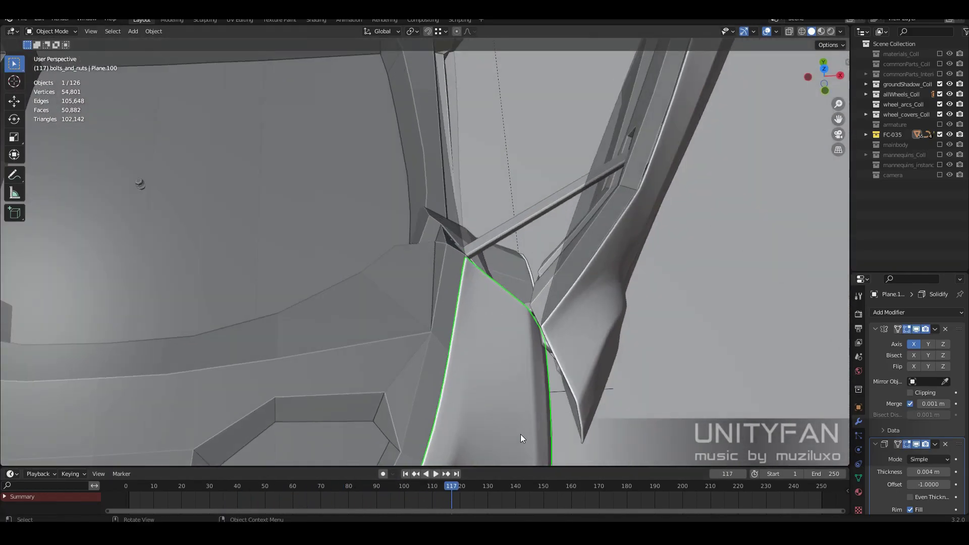
mouse_move(521, 438)
middle_down()
mouse_move(495, 352)
mouse_move(471, 170)
mouse_move(430, 220)
mouse_move(549, 293)
middle_up()
- Switch to Material Preview and preview the Diffuse Light render pass
key(z)
click(547, 307)
click(840, 31)
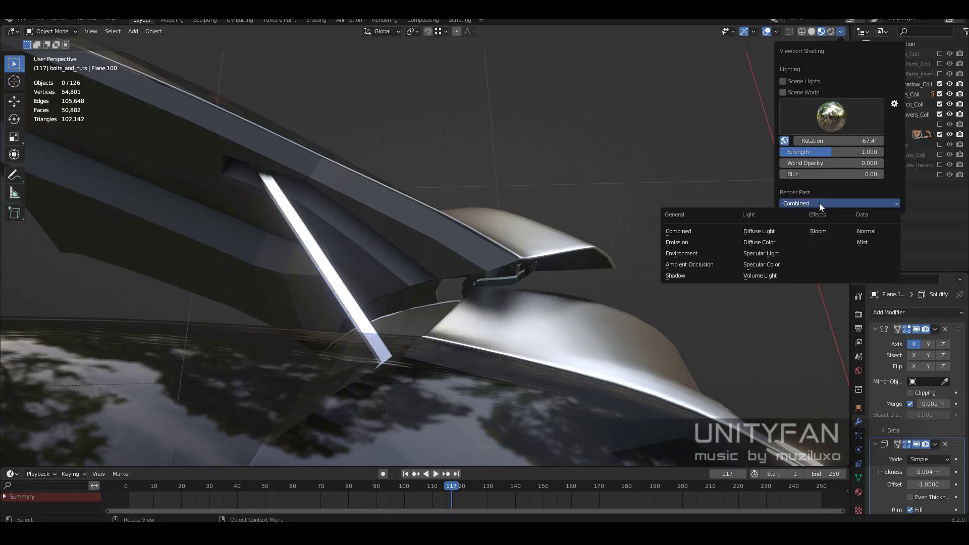
click(763, 242)
click(803, 202)
click(758, 231)
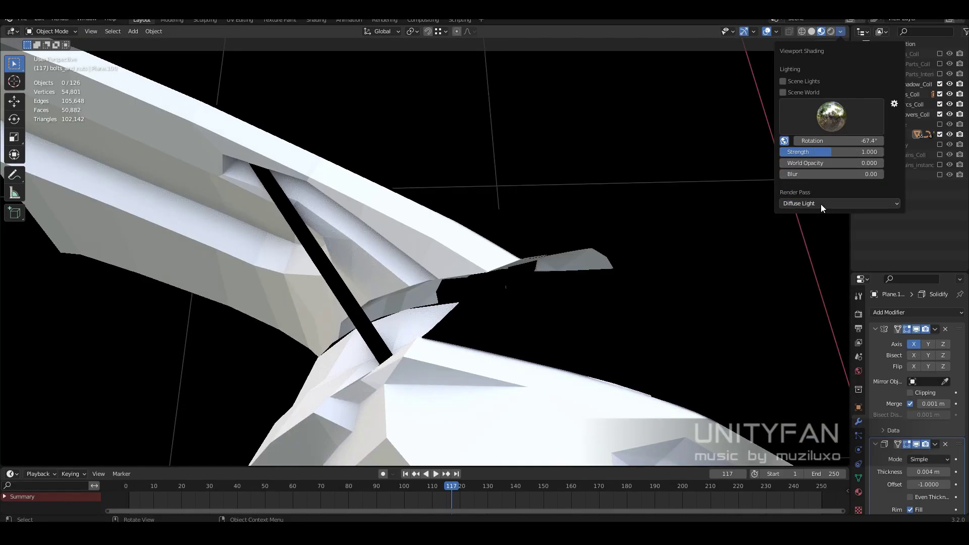
click(820, 204)
click(744, 270)
mouse_move(744, 269)
middle_down()
mouse_move(591, 206)
mouse_move(537, 258)
mouse_move(688, 199)
middle_up()
- Cycle the render pass preview through Environment, Shadow, Diffuse Color and Specular Color
click(776, 32)
click(840, 31)
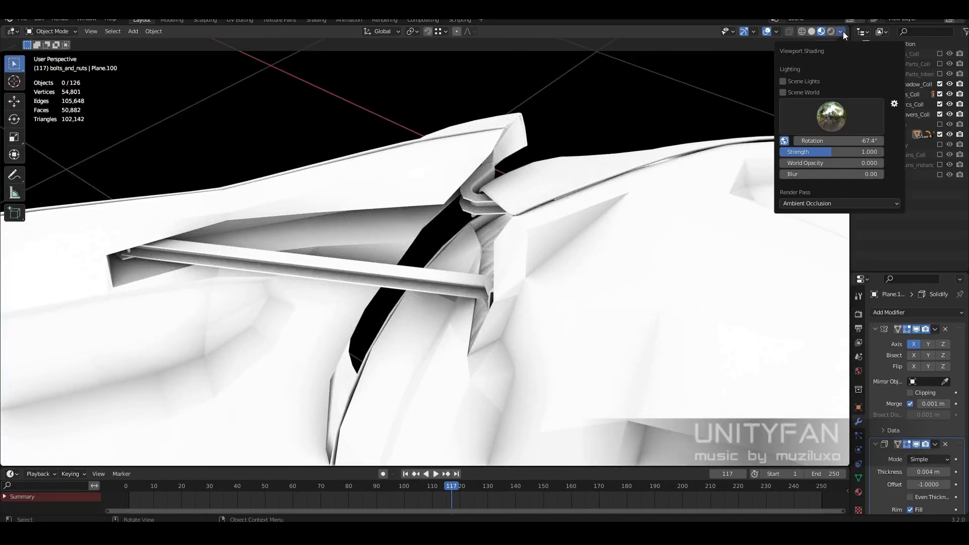
click(809, 201)
middle_drag(510, 303, 845, 43)
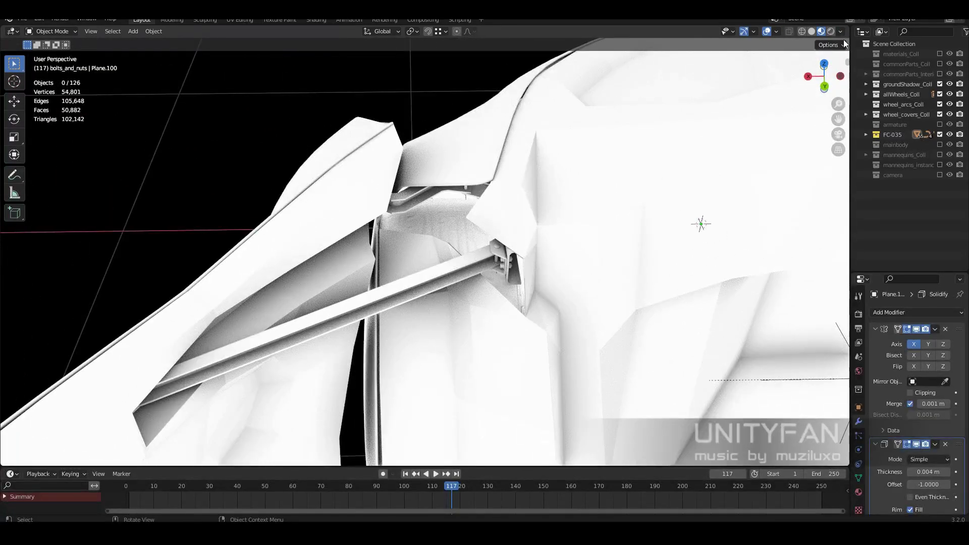
click(840, 31)
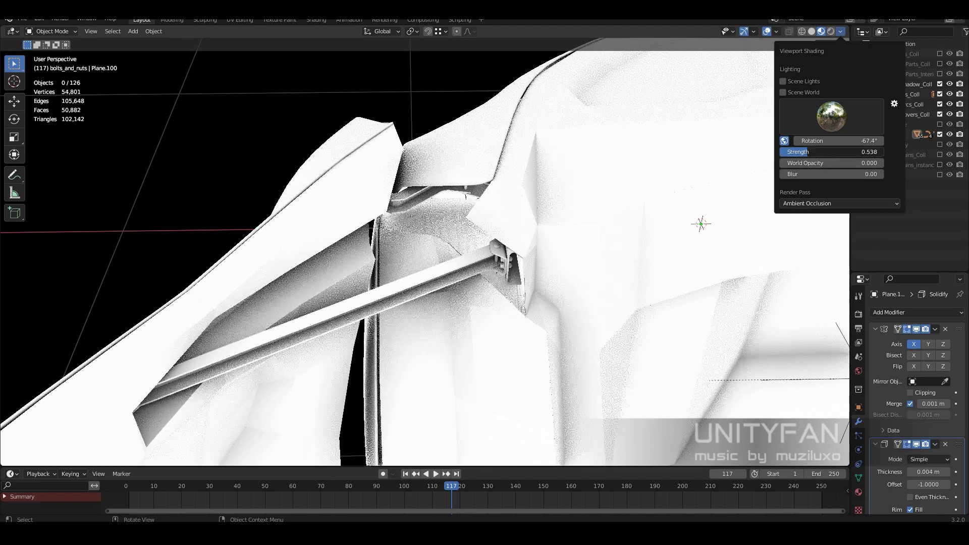
click(681, 253)
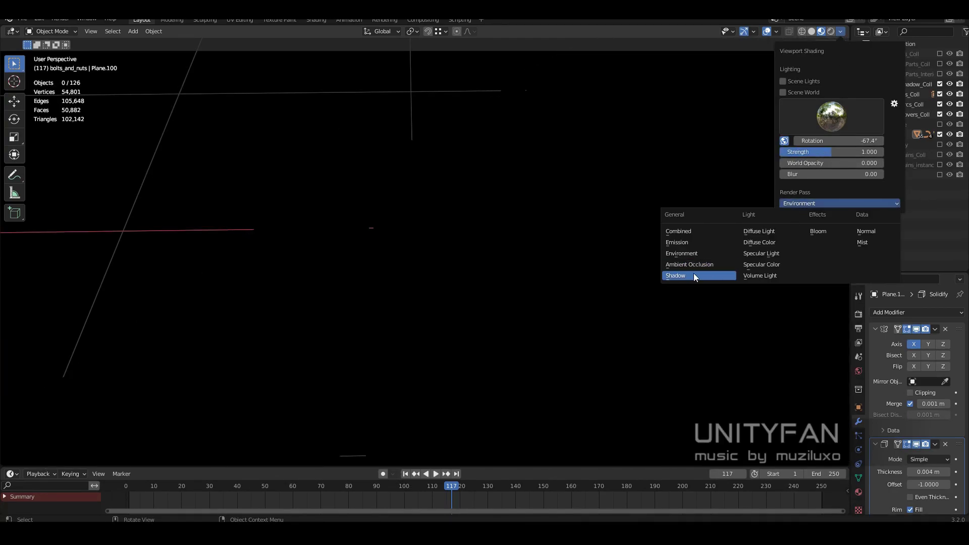
click(693, 276)
click(765, 243)
click(834, 202)
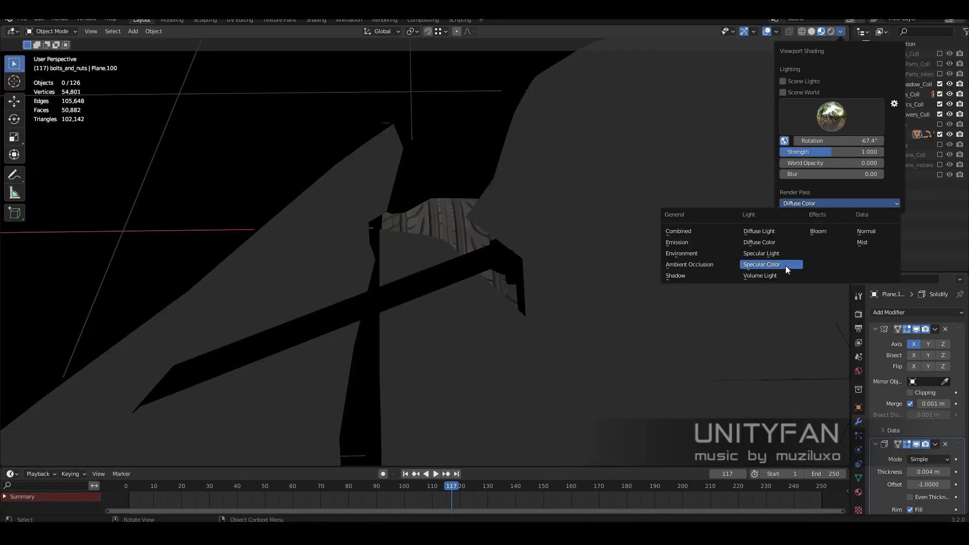
click(755, 265)
- Return the render pass to Combined and show the mannequin instances collection
middle_drag(695, 248, 877, 93)
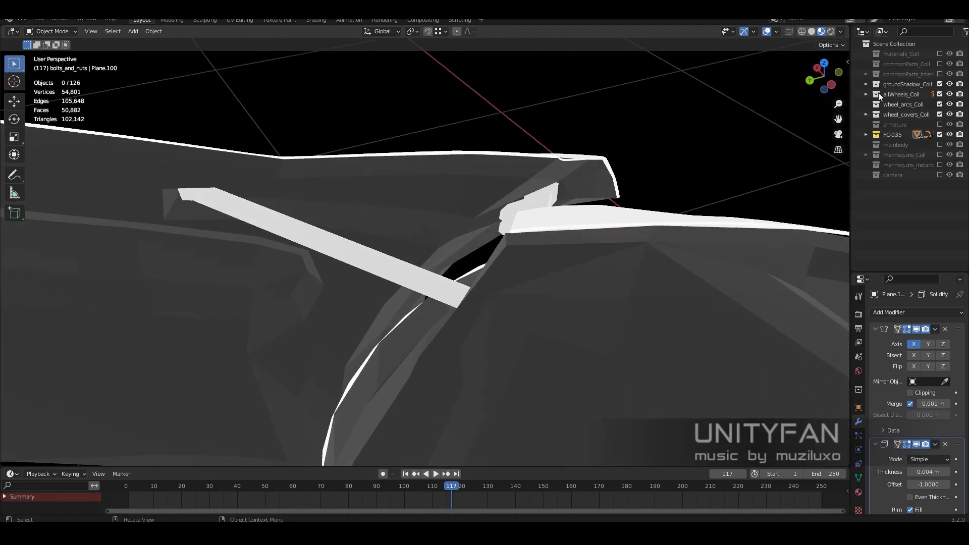
click(840, 31)
click(812, 204)
click(689, 265)
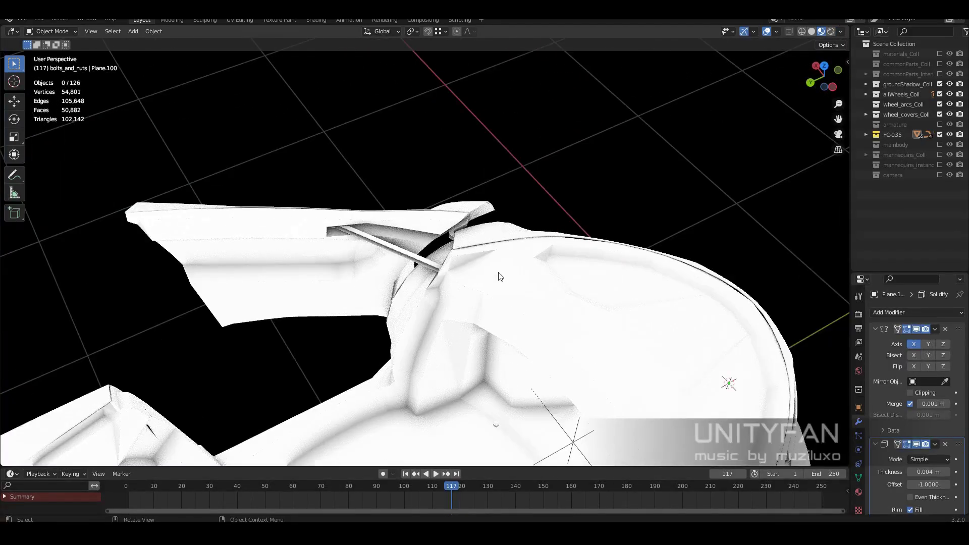
middle_drag(454, 252, 553, 196)
click(840, 32)
click(817, 202)
click(674, 223)
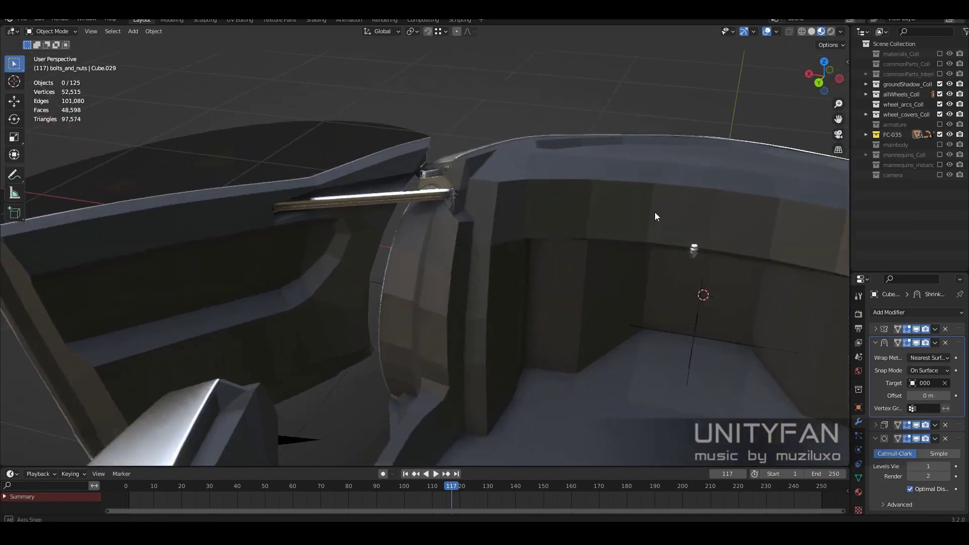
click(939, 164)
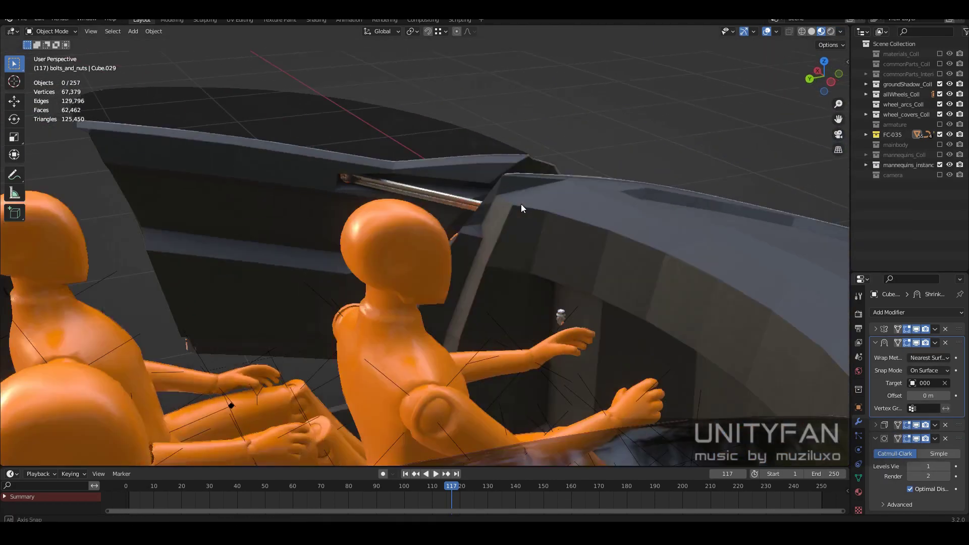
- Scrub back, play the door animation, stop it, and set the playhead to frame 34
scroll(519, 203, up, 3)
middle_drag(516, 201, 566, 263)
drag(423, 485, 245, 485)
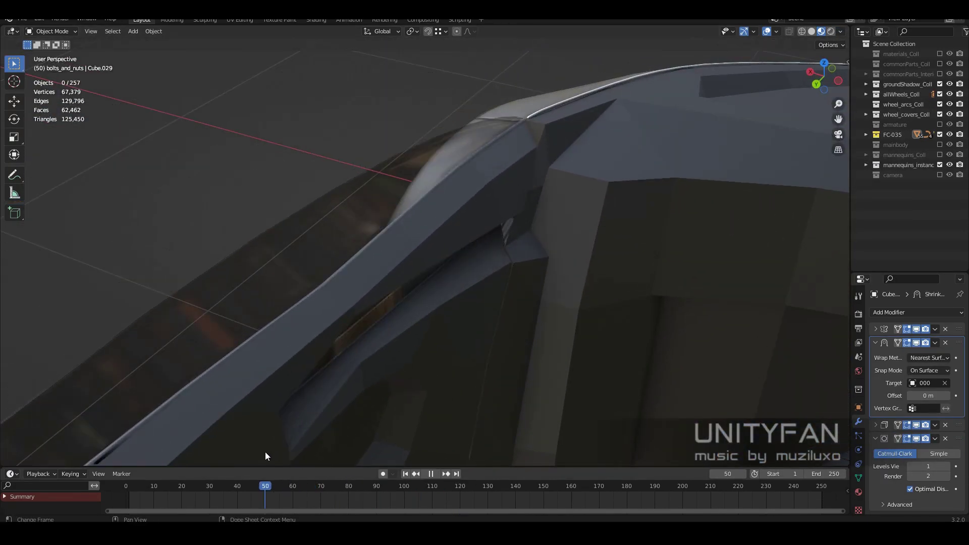
middle_drag(388, 343, 486, 302)
key(space)
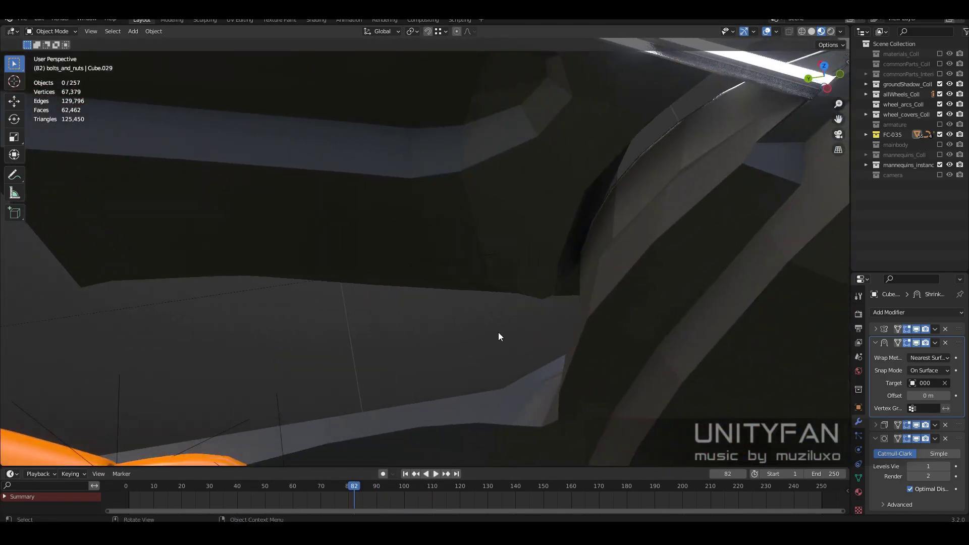
middle_drag(498, 332, 381, 454)
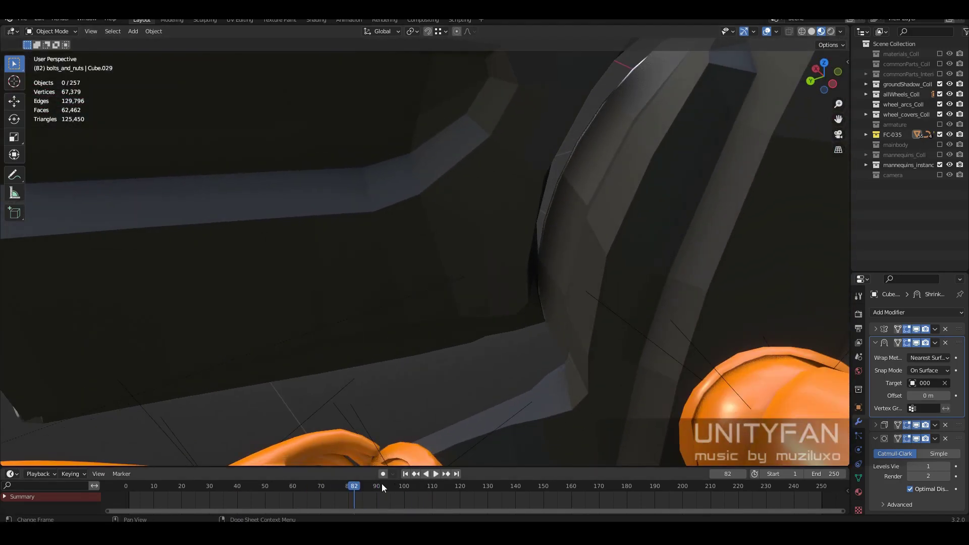
click(323, 485)
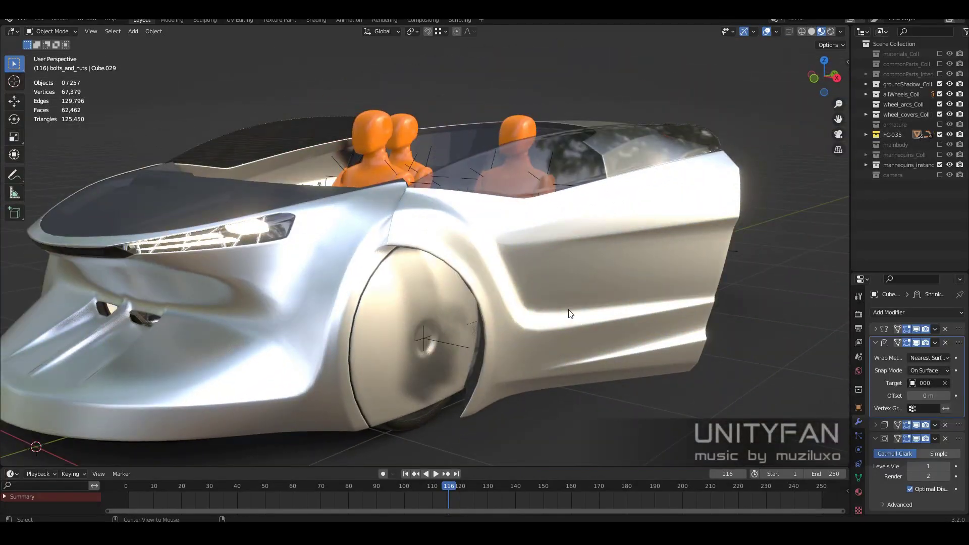
key(space)
drag(443, 485, 221, 485)
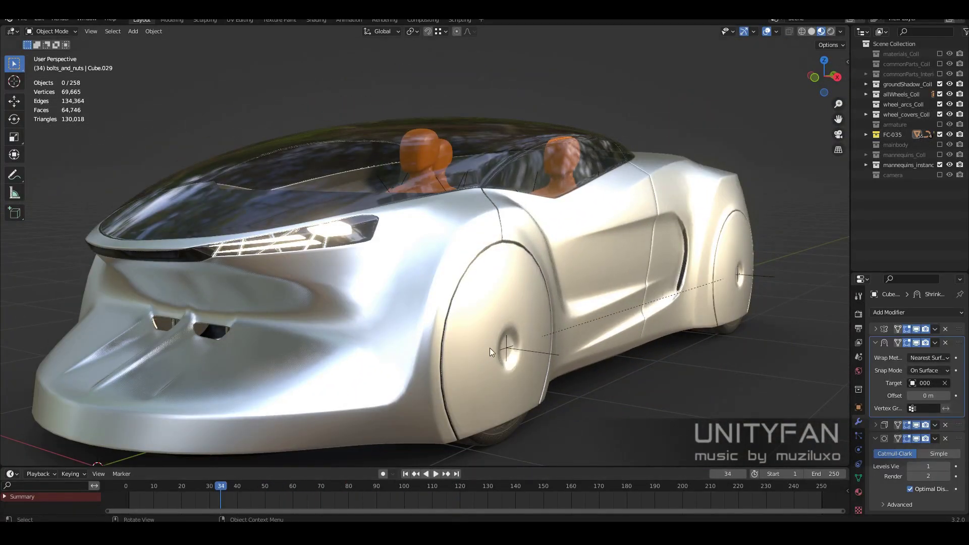
- Split the viewport in two, left in Solid shading, right orbited toward the front wheel
mouse_move(490, 347)
middle_down()
mouse_move(637, 332)
mouse_move(505, 322)
middle_up()
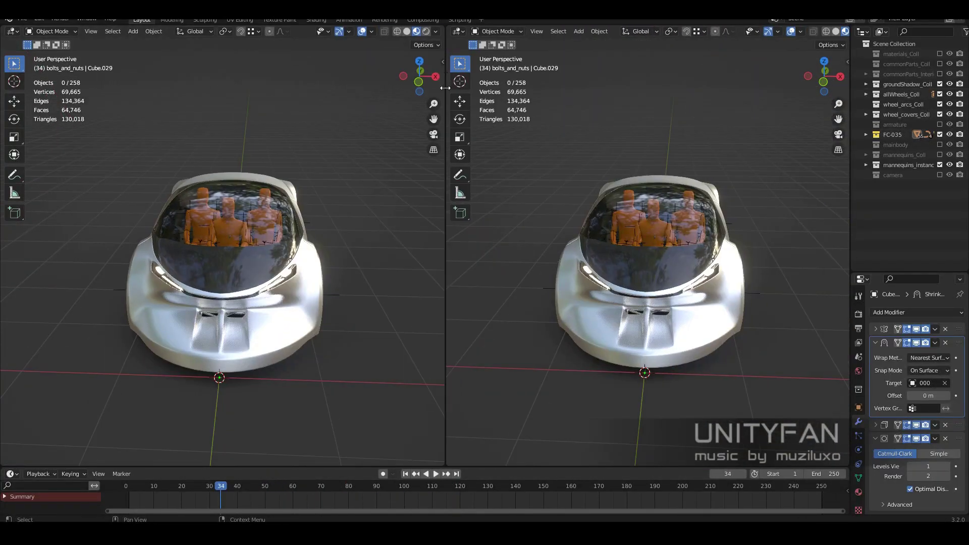
middle_drag(212, 262, 288, 274)
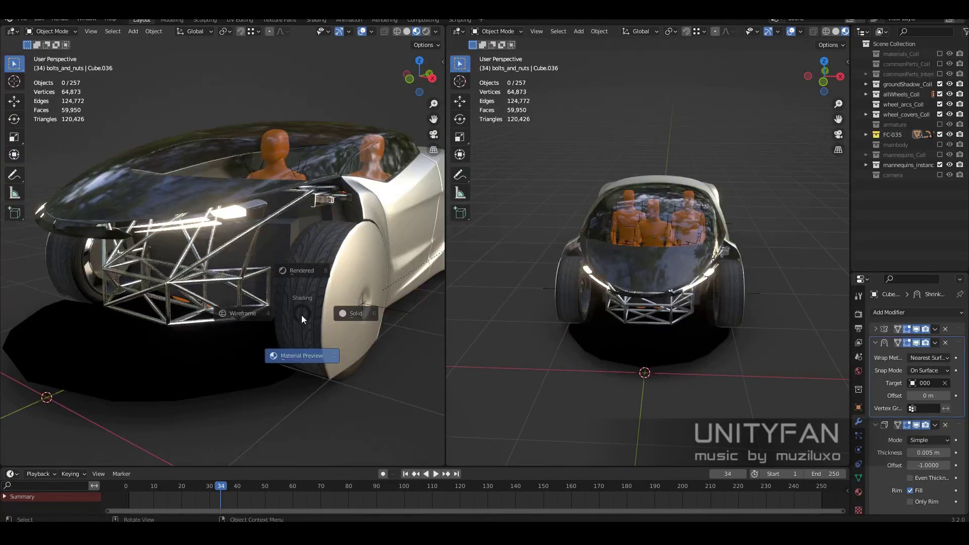
click(332, 323)
scroll(728, 317, up, 4)
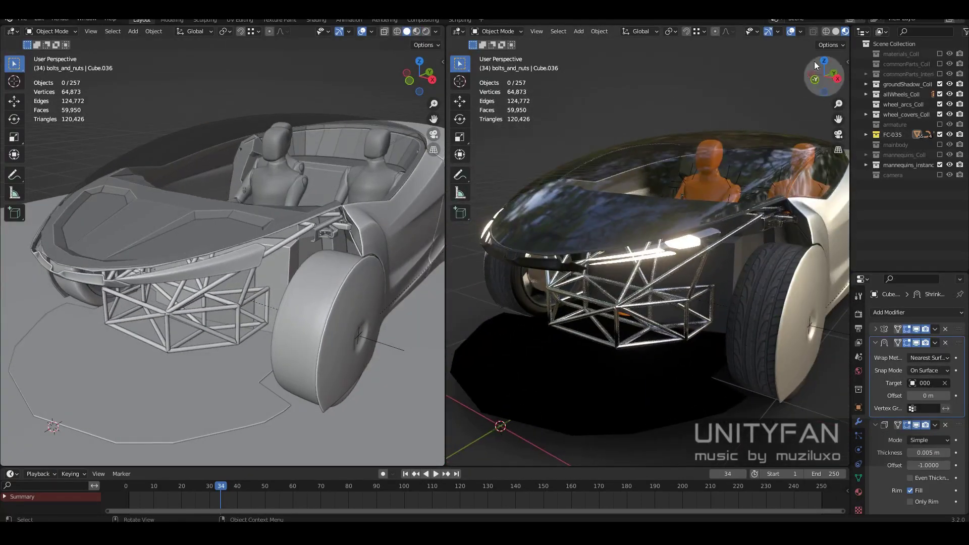
middle_drag(608, 372, 699, 356)
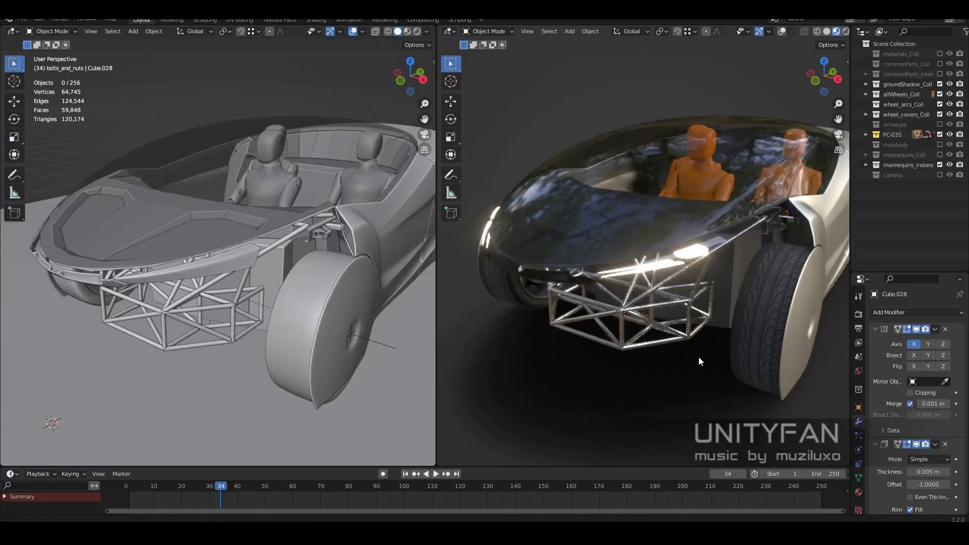
drag(437, 307, 414, 307)
middle_drag(308, 303, 317, 295)
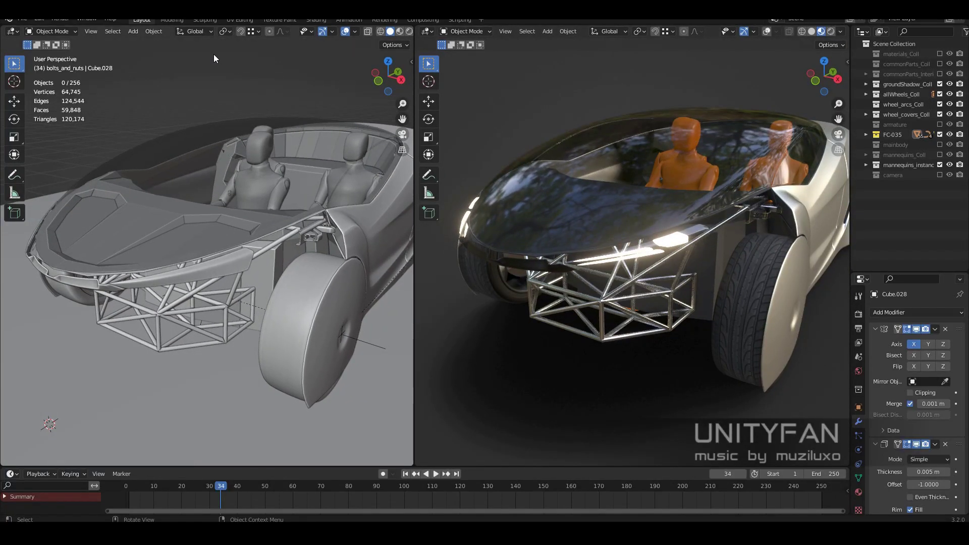
click(22, 18)
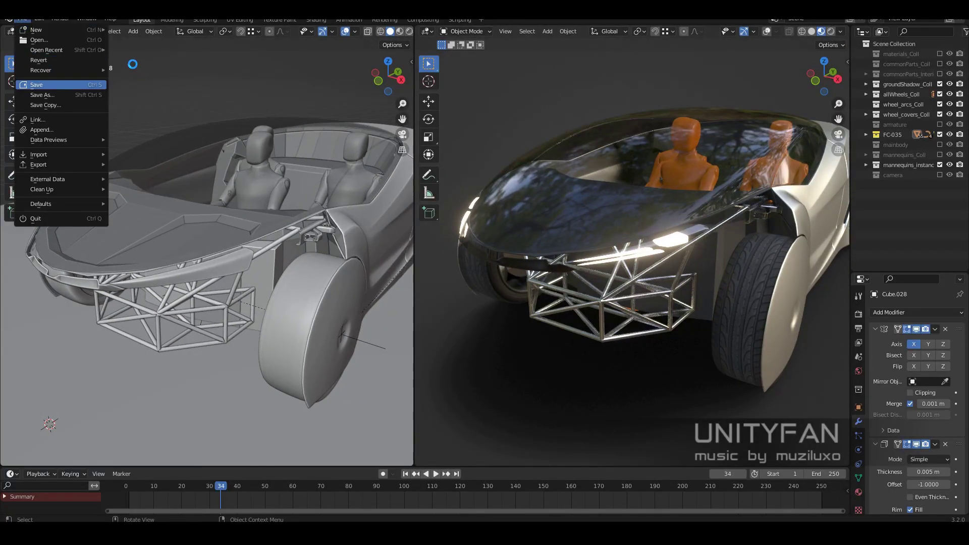
- Save the car scene as FC-035_002.blend
key(ctrl+s)
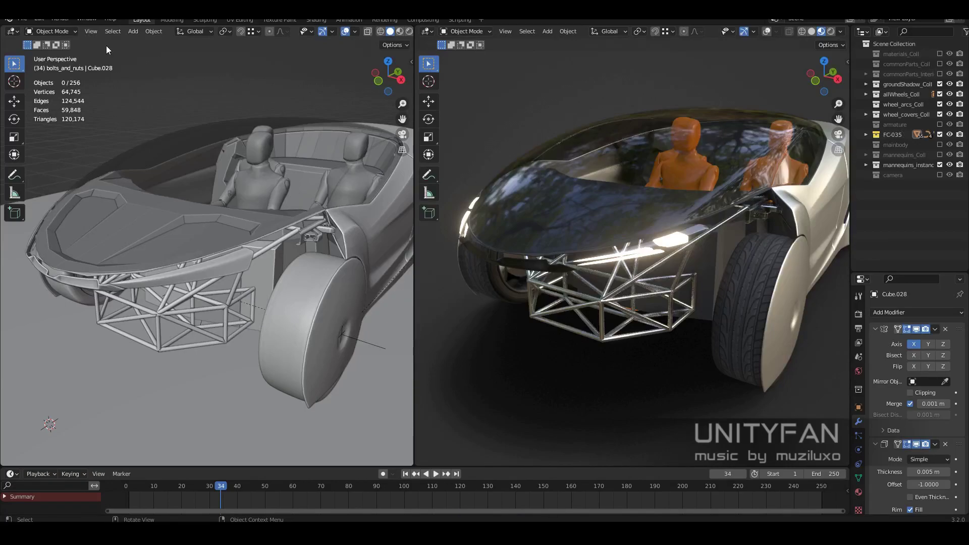
key(alt+z)
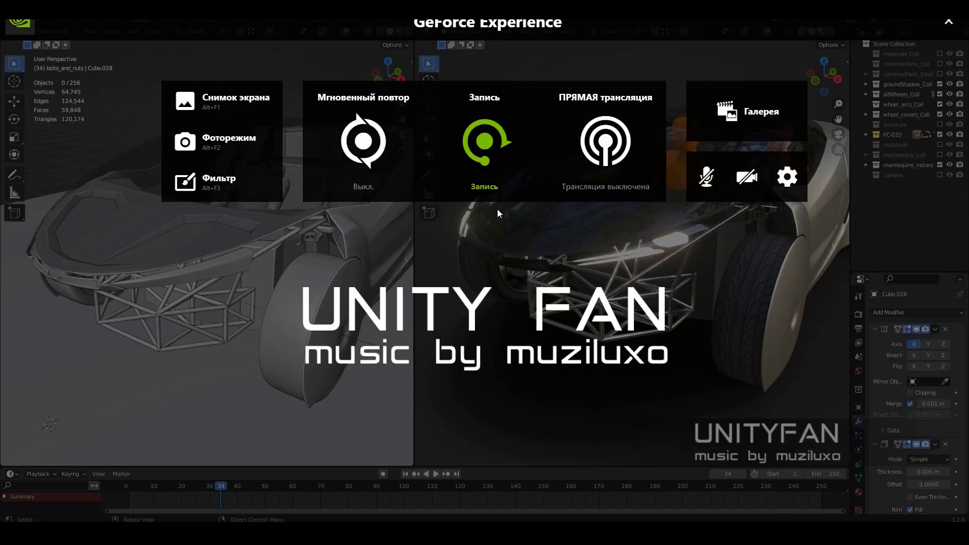